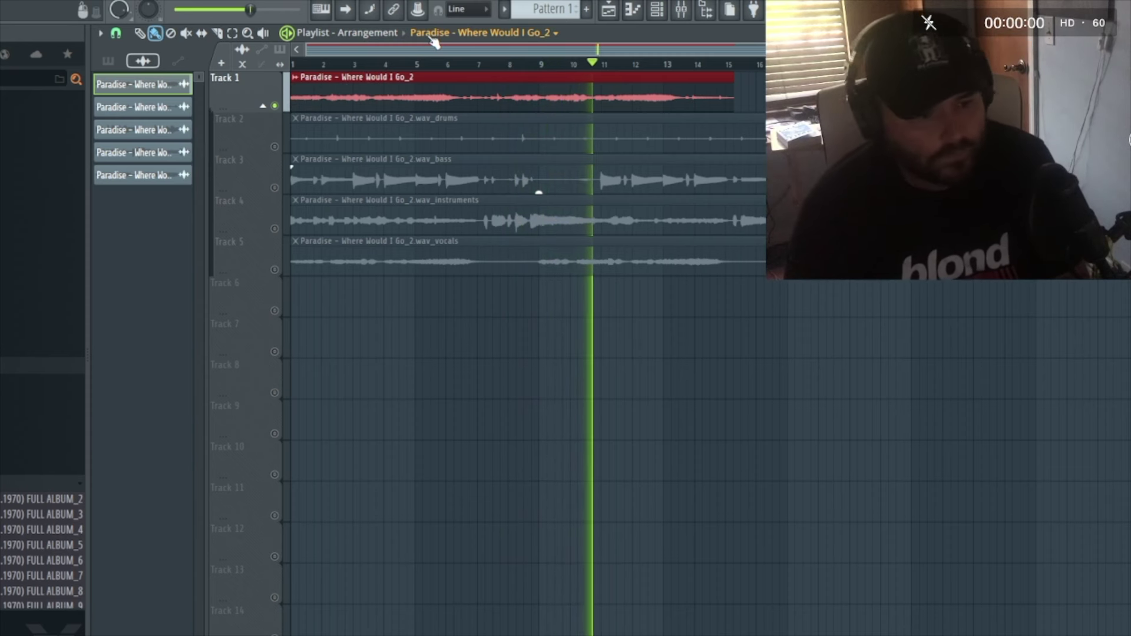
Delete the full Paradise - Where Would I Go_2 clip from Track 1 and the drums stem from Track 2 after playing the stems
{"action": "key", "text": "space"}
{"action": "right_click", "coordinate": [492, 95]}
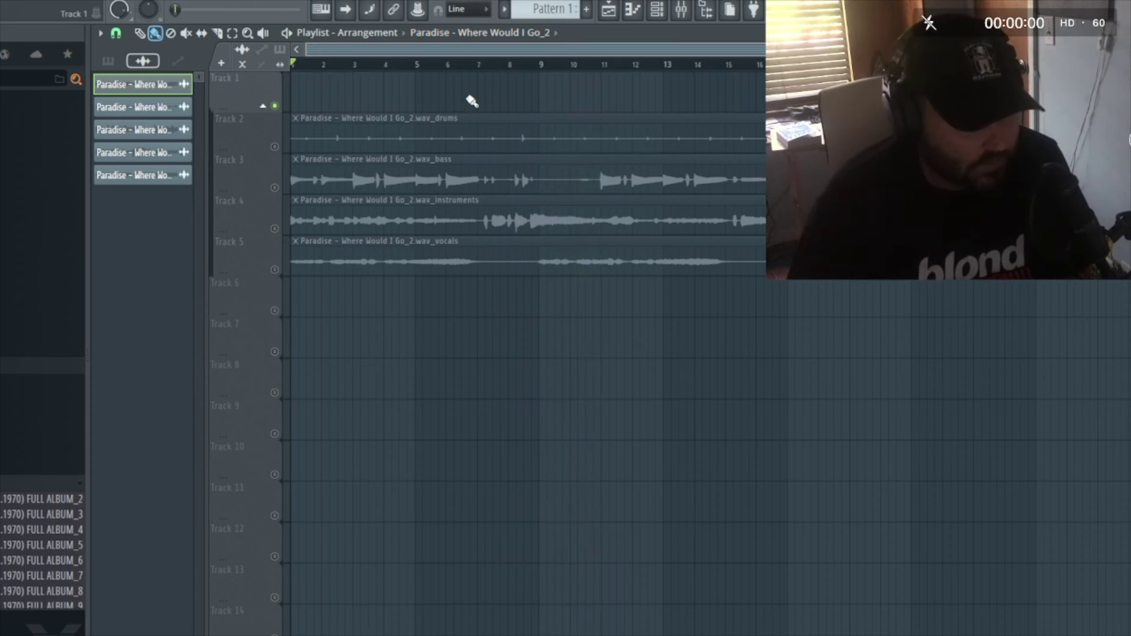
{"action": "key", "text": "space"}
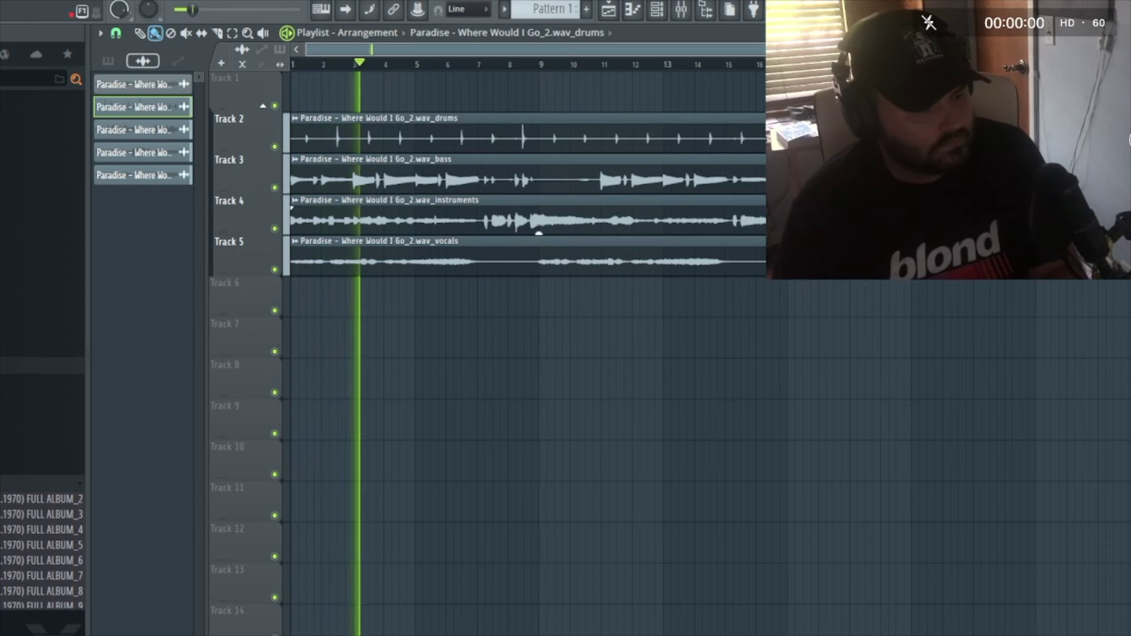
{"action": "right_click", "coordinate": [495, 118]}
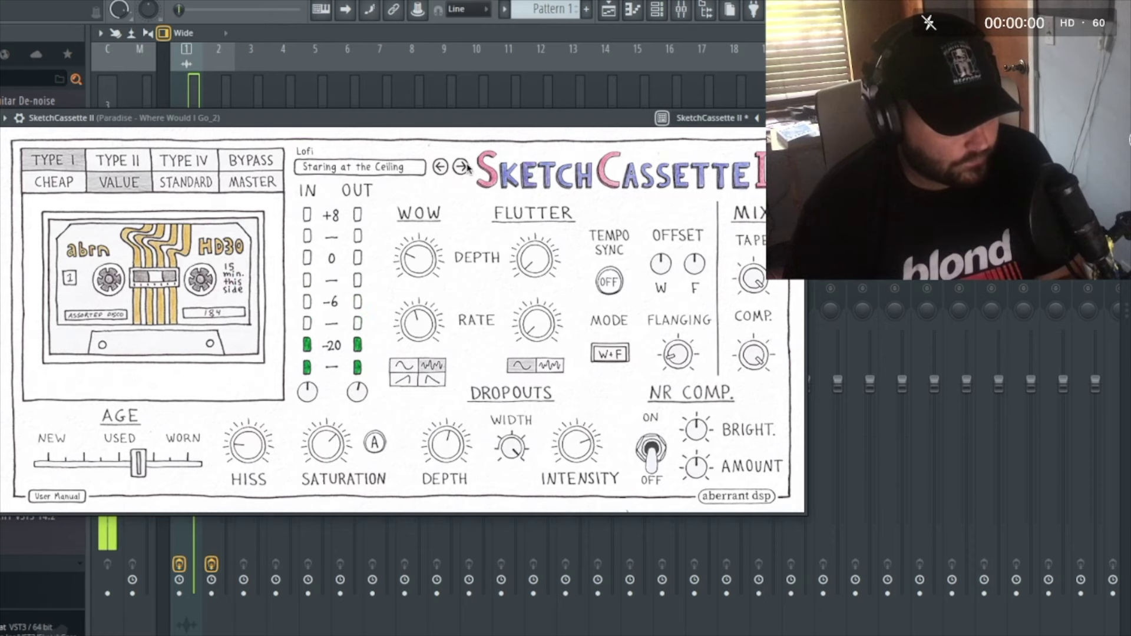
Step forward through the lofi presets in SketchCassette II on the Paradise - Where Would I Go_2 mixer track
{"action": "left_click", "coordinate": [460, 170]}
{"action": "left_click", "coordinate": [460, 168]}
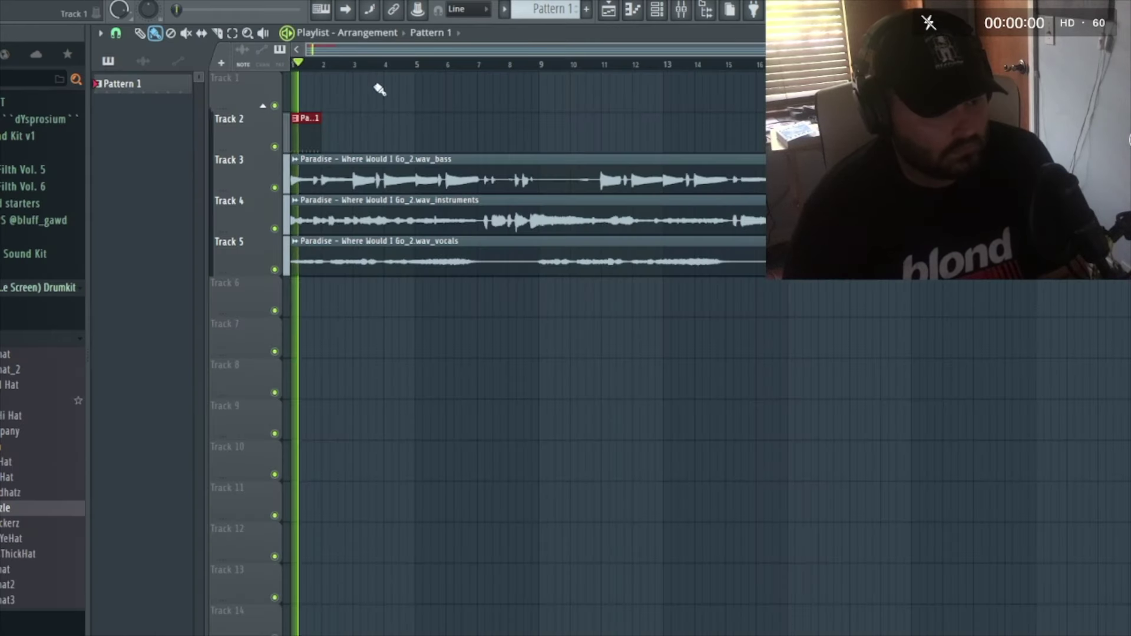
Continue the Lex Luger Hi Hat pattern with hits on steps 17, 19, 25, 27, 33, 35 and 41
{"action": "key", "text": "space"}
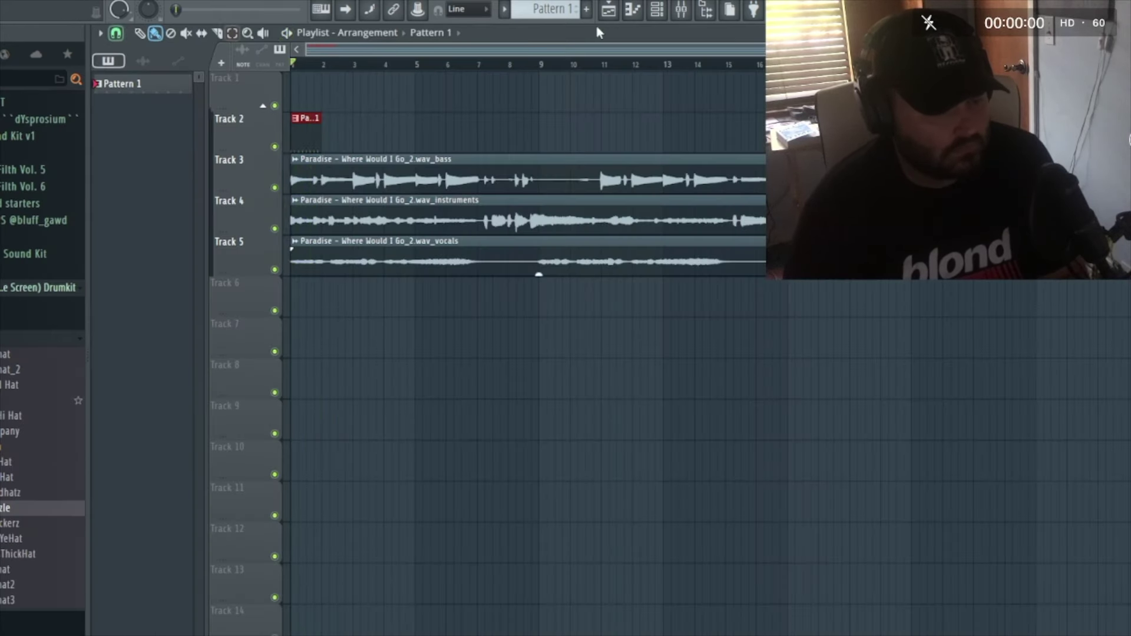
{"action": "left_click", "coordinate": [652, 9]}
{"action": "left_click", "coordinate": [439, 112]}
{"action": "left_click", "coordinate": [461, 112]}
{"action": "left_click", "coordinate": [532, 111]}
{"action": "left_click", "coordinate": [555, 112]}
{"action": "left_click", "coordinate": [625, 112]}
{"action": "left_click", "coordinate": [649, 112]}
{"action": "left_click", "coordinate": [719, 111]}
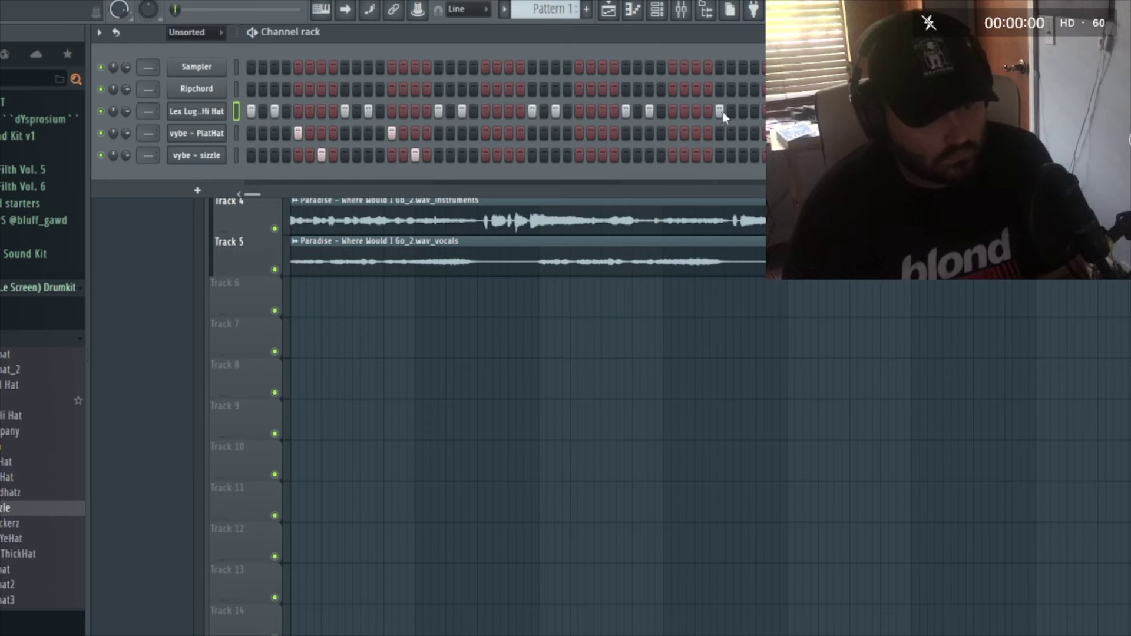
Check the mixer and play the arrangement from the start with the Pattern 1 clips repeated along Track 2
{"action": "key", "text": "F6"}
{"action": "left_click", "coordinate": [681, 9]}
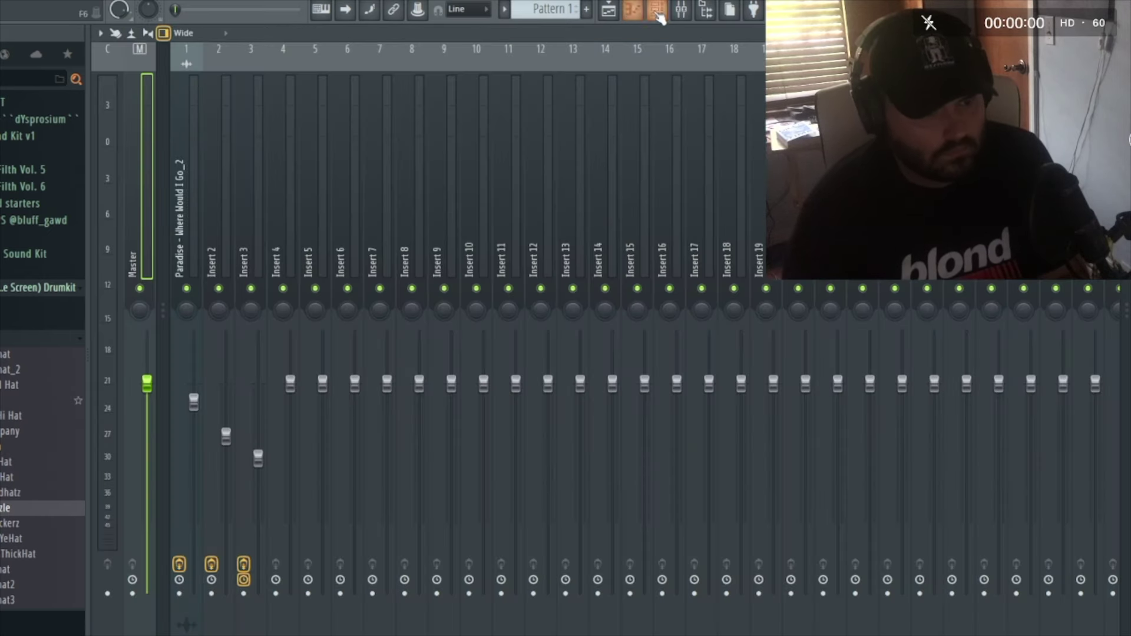
{"action": "left_click", "coordinate": [657, 11]}
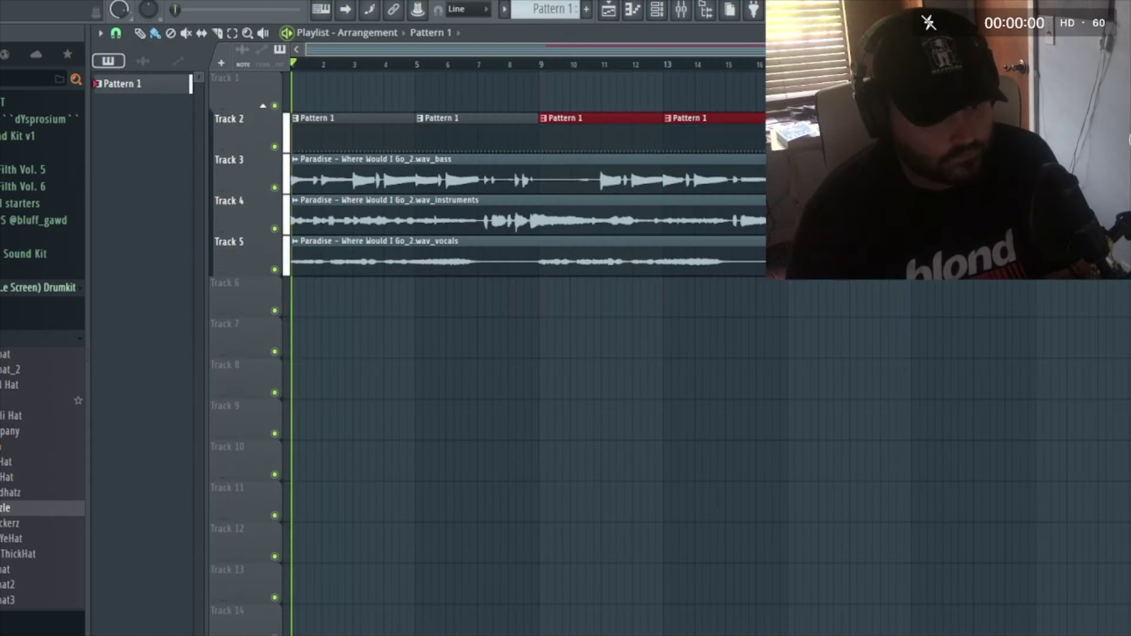
{"action": "key", "text": "space"}
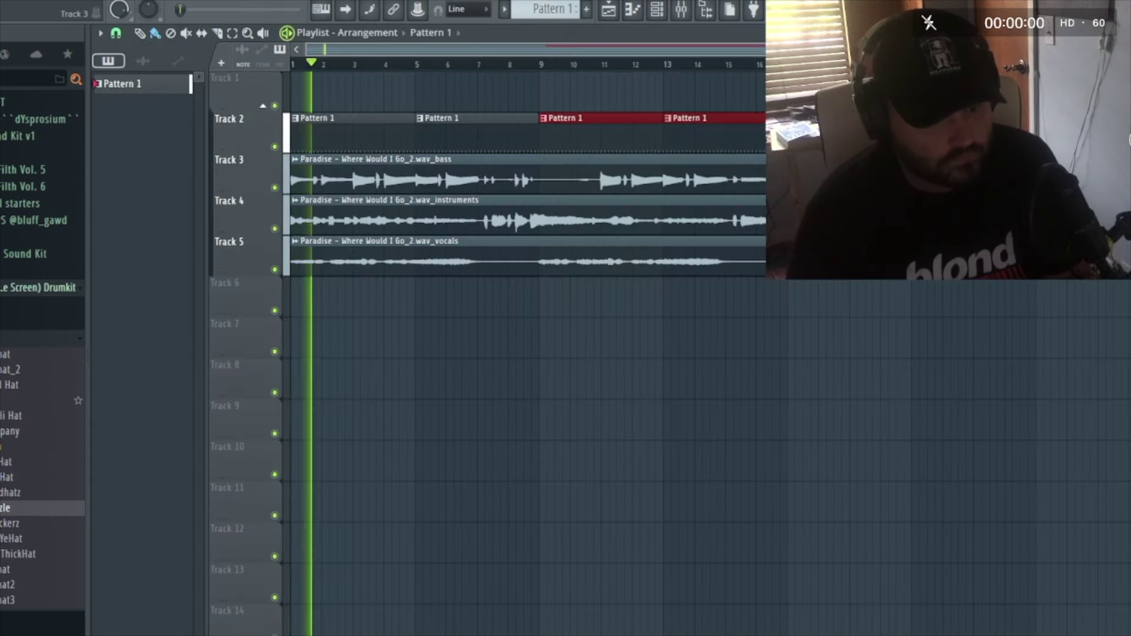
Audition claps from the drum kit and add vybe - ClassicJazzy as a sampler channel with hits on steps 9, 25 and 41
{"action": "left_click", "coordinate": [12, 339]}
{"action": "left_click", "coordinate": [12, 322]}
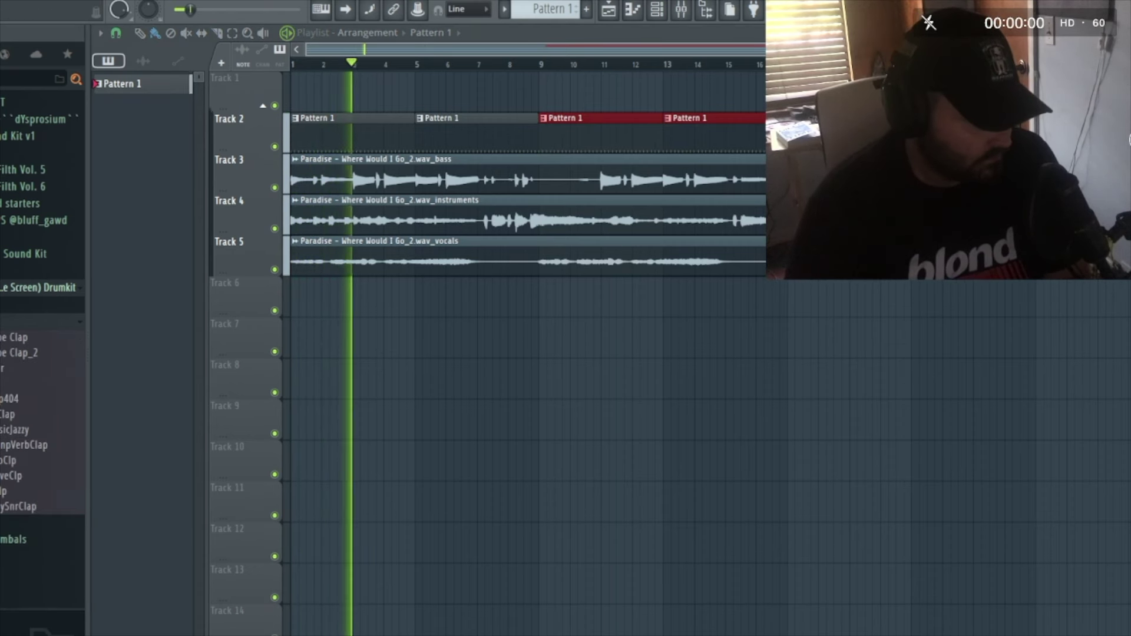
{"action": "left_click", "coordinate": [12, 368]}
{"action": "left_click", "coordinate": [19, 416]}
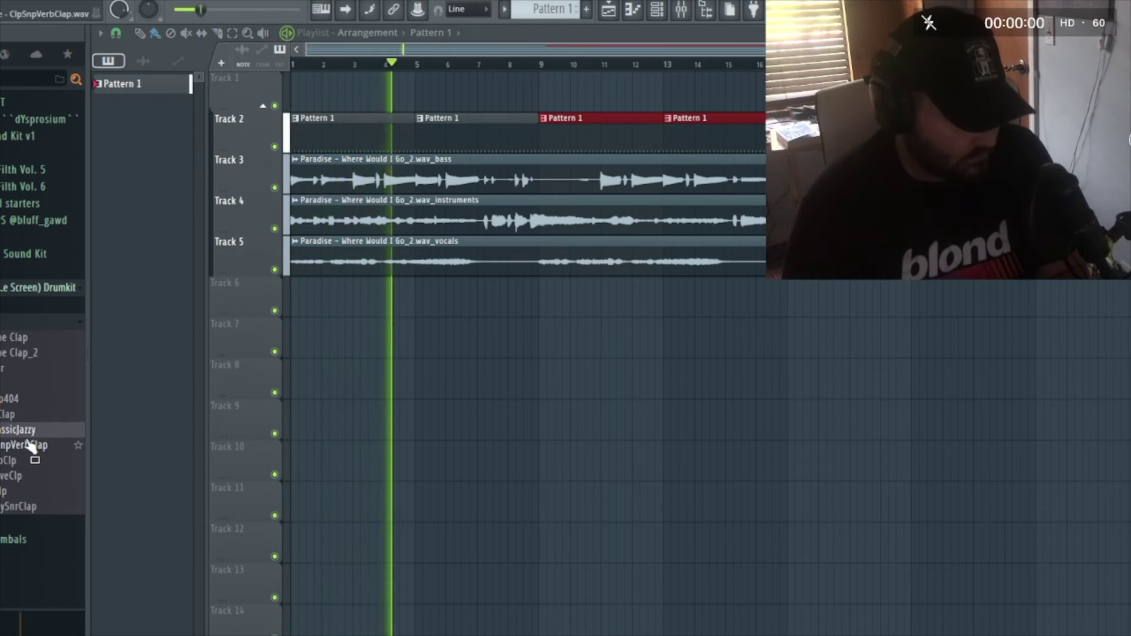
{"action": "right_click", "coordinate": [31, 430]}
{"action": "left_click", "coordinate": [49, 443]}
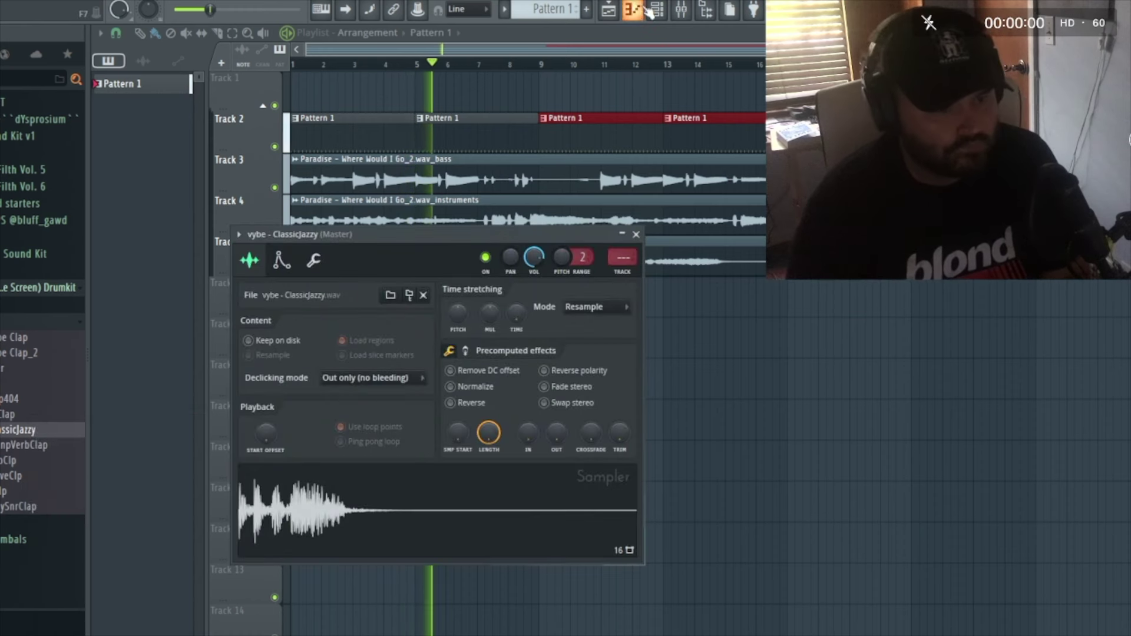
{"action": "key", "text": "F6"}
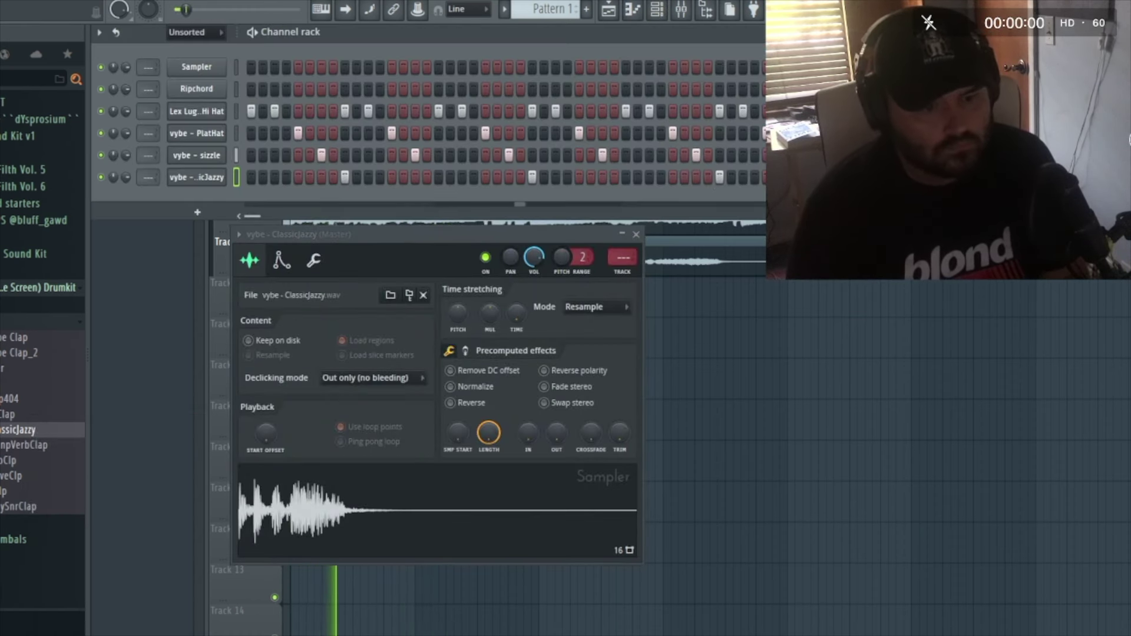
Add the Lex Luger Kick from the drum kit's kicks as a new channel with a hit on step 1
{"action": "left_click", "coordinate": [23, 322]}
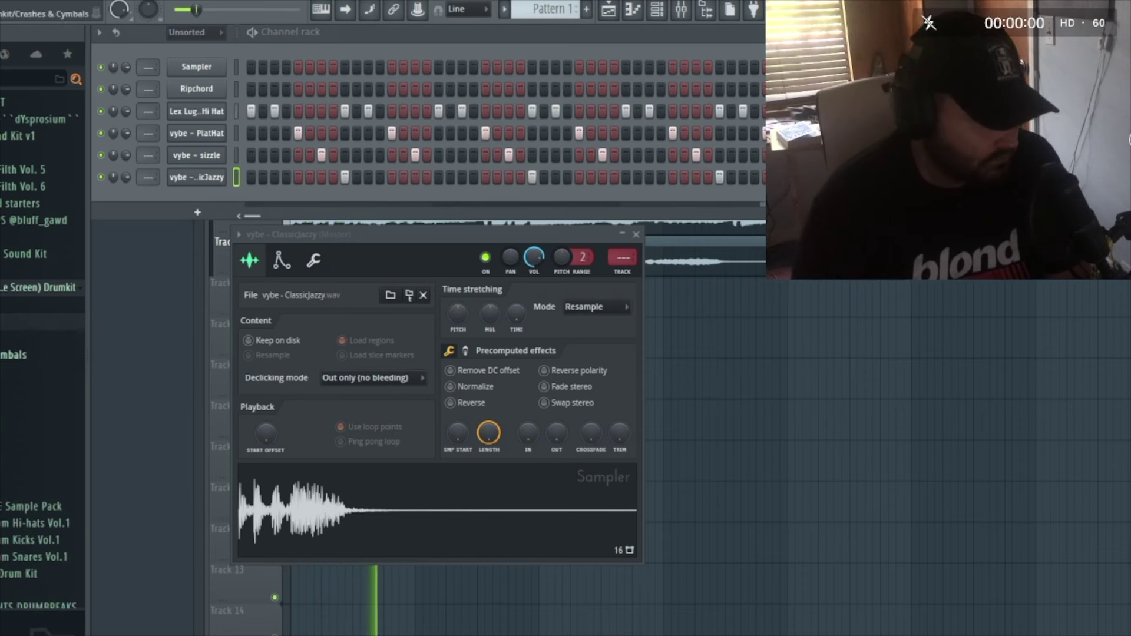
{"action": "left_click", "coordinate": [13, 423]}
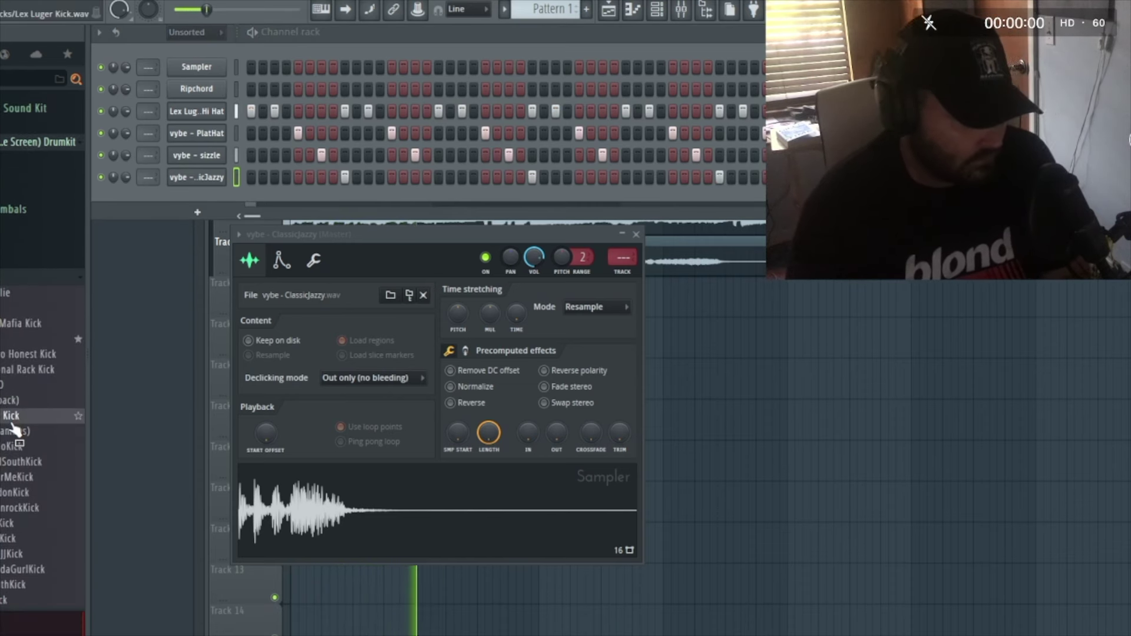
{"action": "left_click_drag", "start_coordinate": [16, 425], "coordinate": [206, 200]}
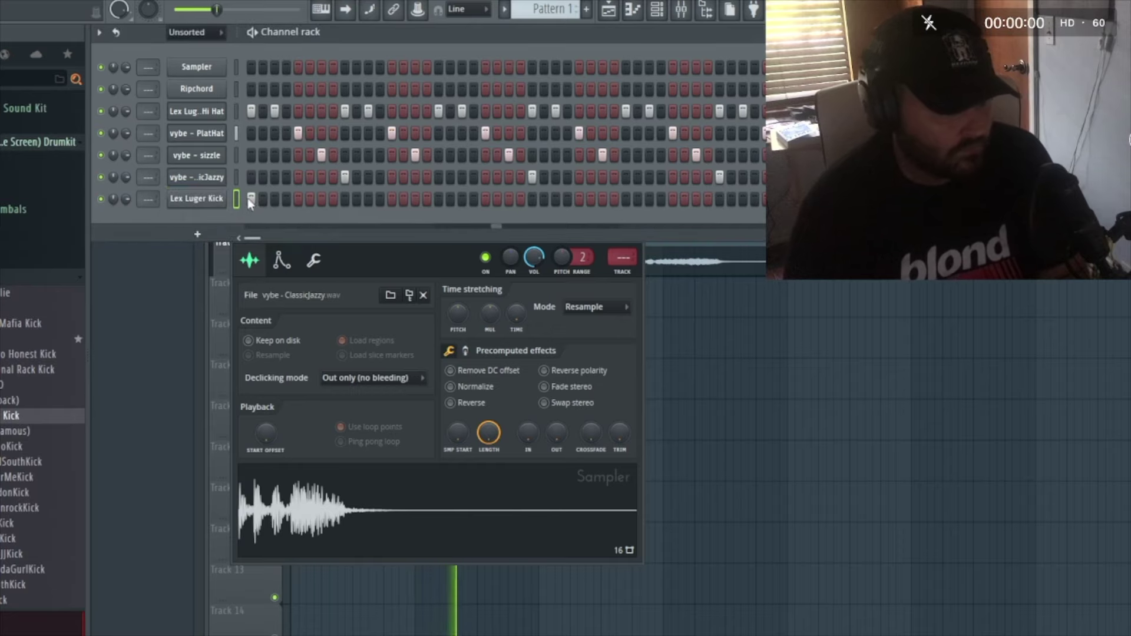
{"action": "left_click", "coordinate": [212, 198]}
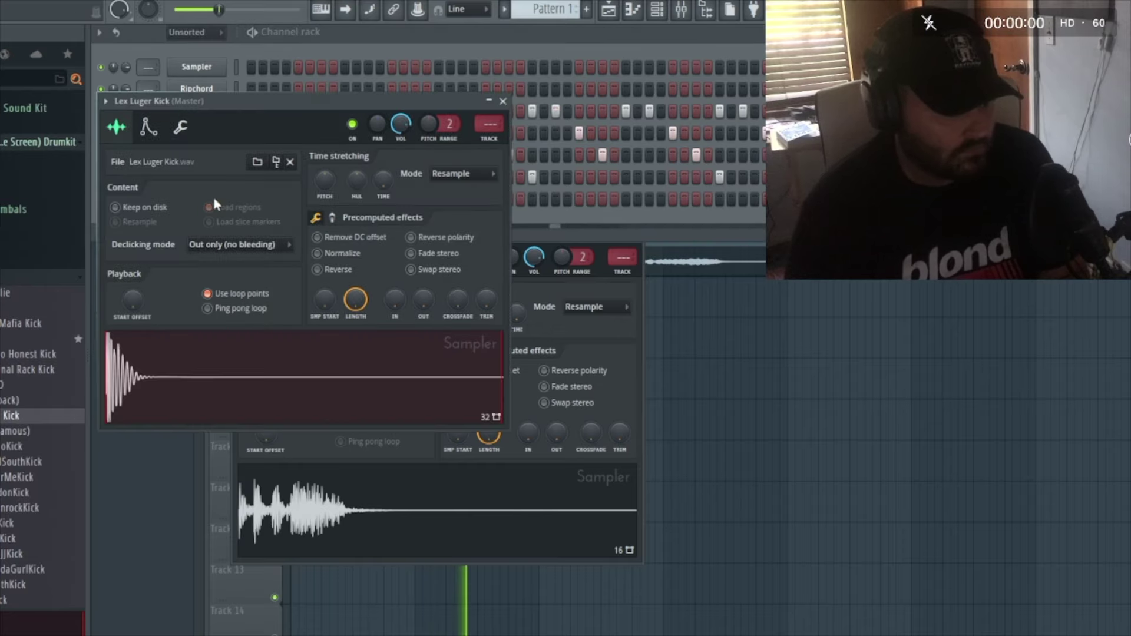
{"action": "left_click", "coordinate": [502, 102]}
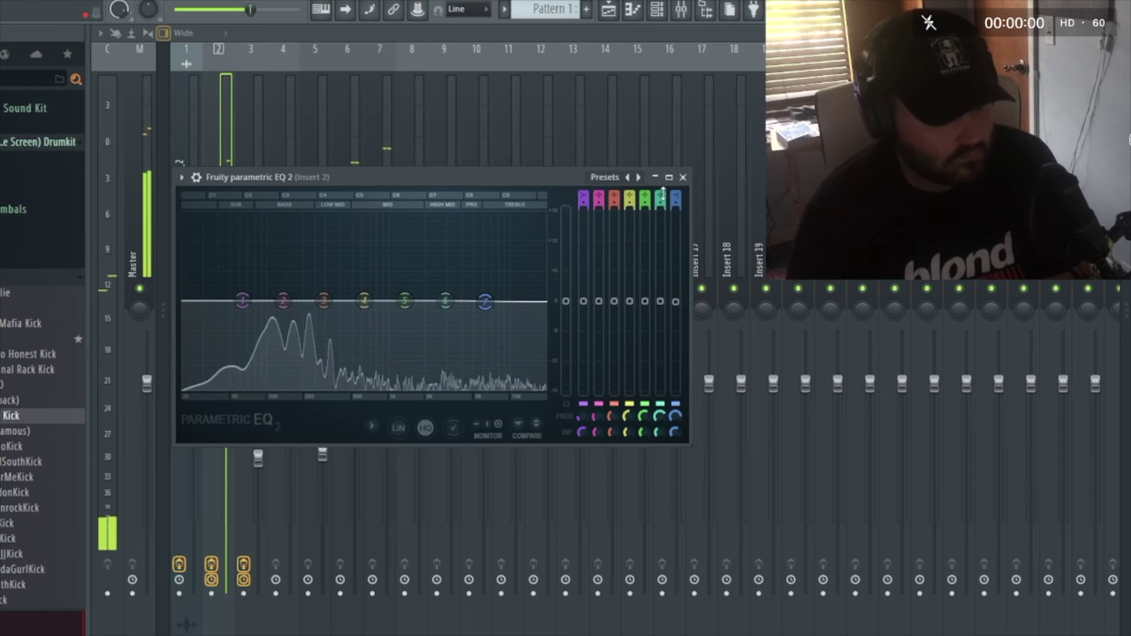
Roll off Insert 2's high frequencies with band 7 of its Fruity Parametric EQ 2 and slightly boost band 3 in the bass range
{"action": "left_click", "coordinate": [683, 177]}
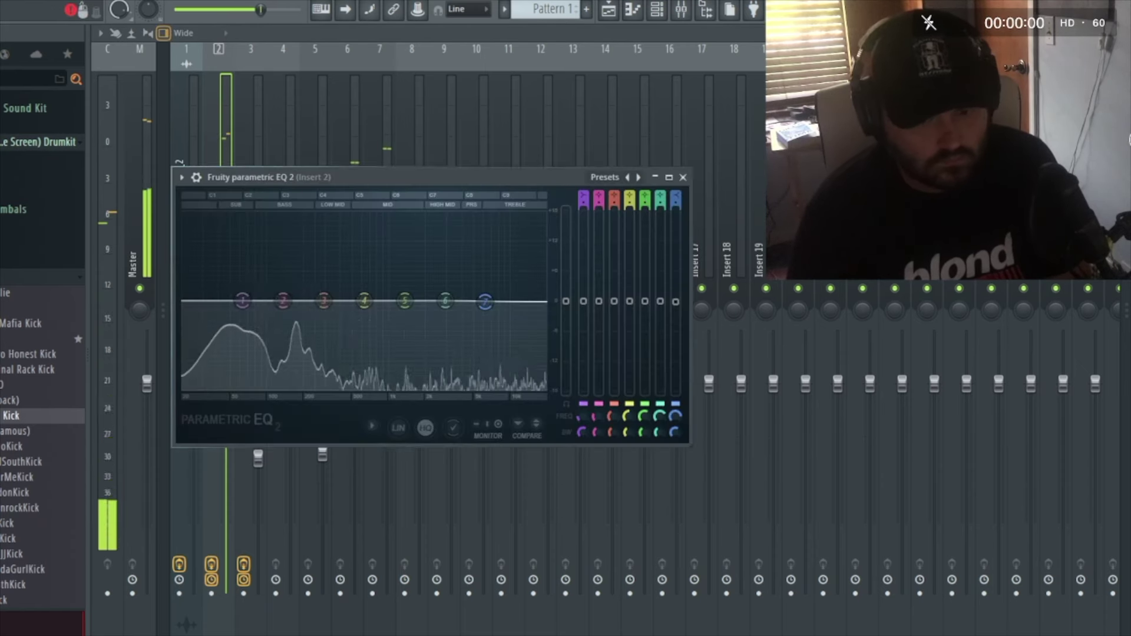
{"action": "left_click_drag", "start_coordinate": [485, 302], "coordinate": [366, 388]}
{"action": "left_click_drag", "start_coordinate": [324, 300], "coordinate": [294, 287]}
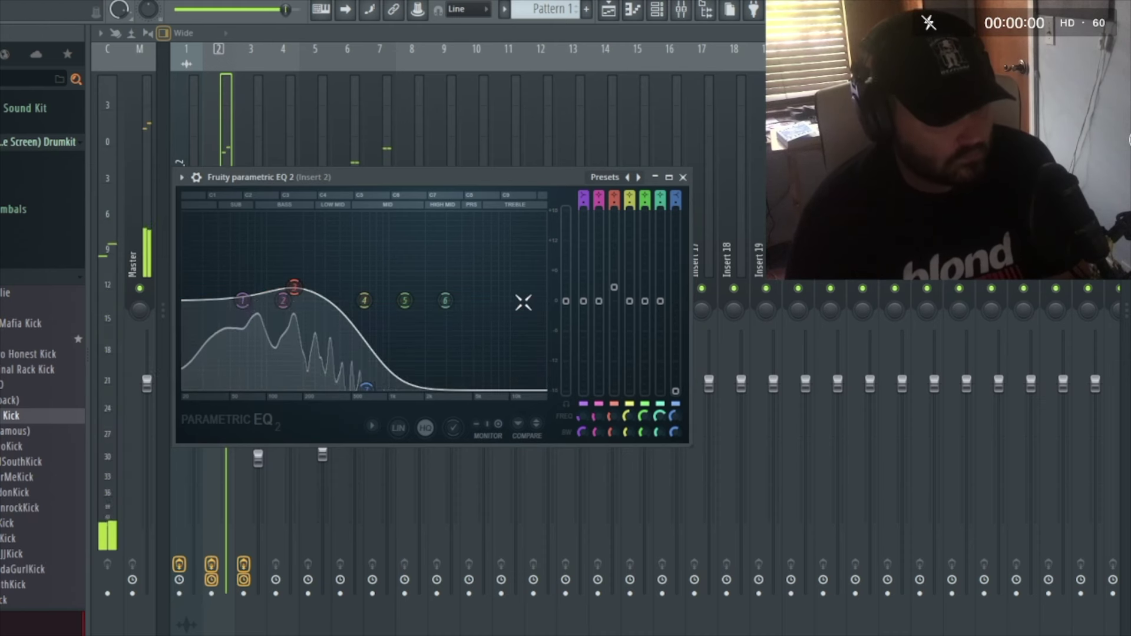
{"action": "left_click", "coordinate": [683, 178]}
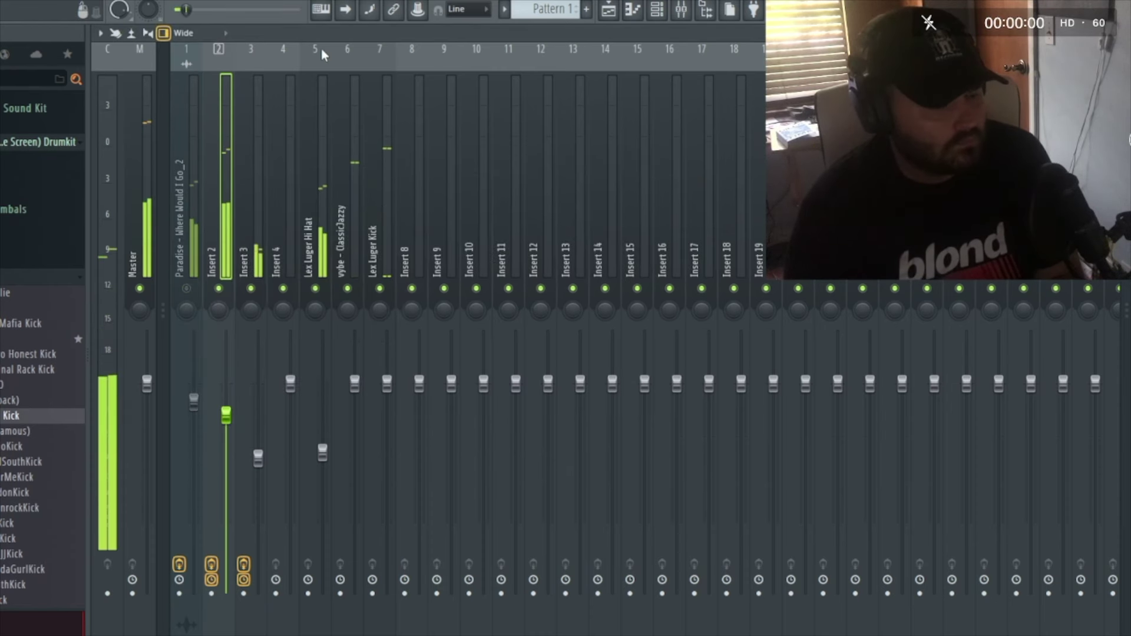
Mute Insert 3 and unmute the Paradise - Where Would I Go_2 mixer track
{"action": "left_click", "coordinate": [250, 288]}
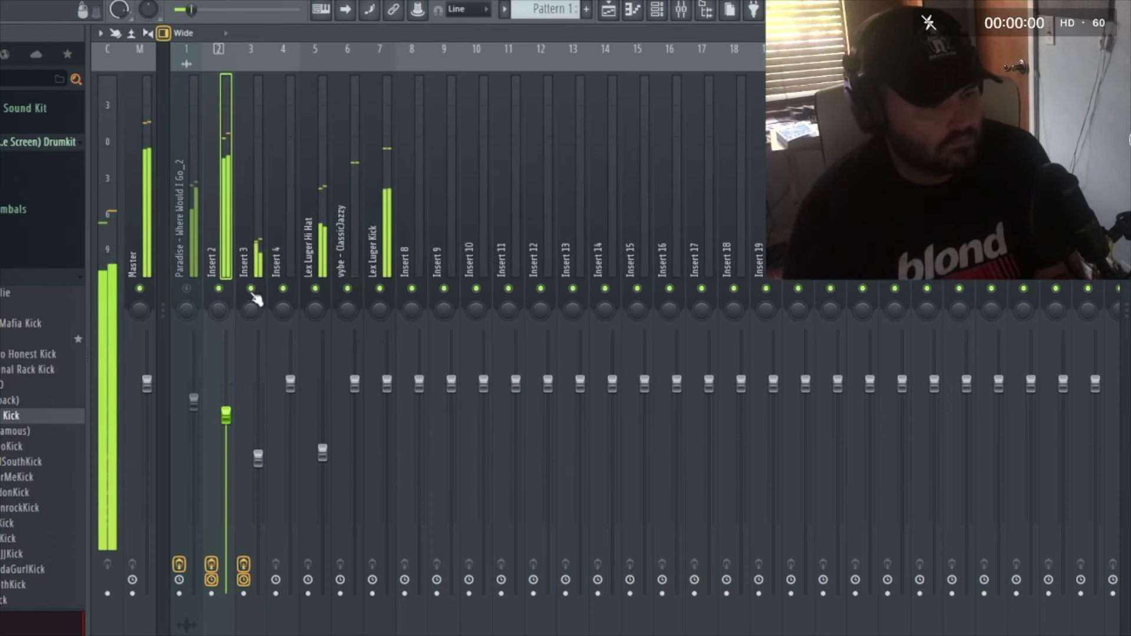
{"action": "left_click", "coordinate": [186, 288]}
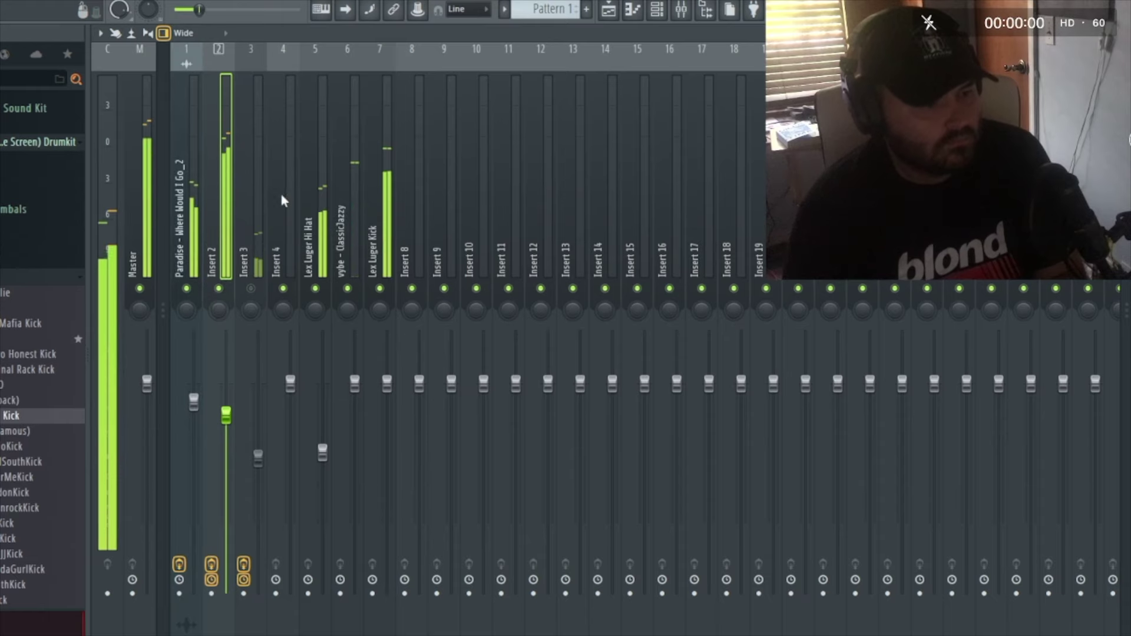
Add the cowbell sample from the browser as a new channel below [Snr] Virus
{"action": "left_click", "coordinate": [609, 10]}
{"action": "left_click_drag", "start_coordinate": [827, 298], "coordinate": [394, 97]}
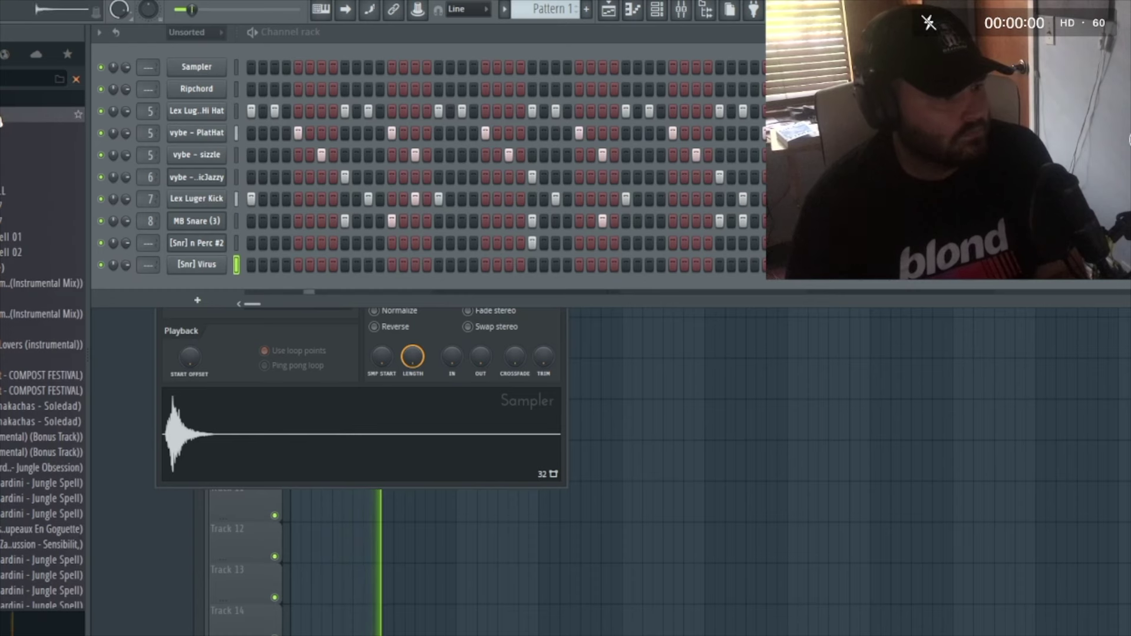
{"action": "left_click_drag", "start_coordinate": [2, 121], "coordinate": [253, 294]}
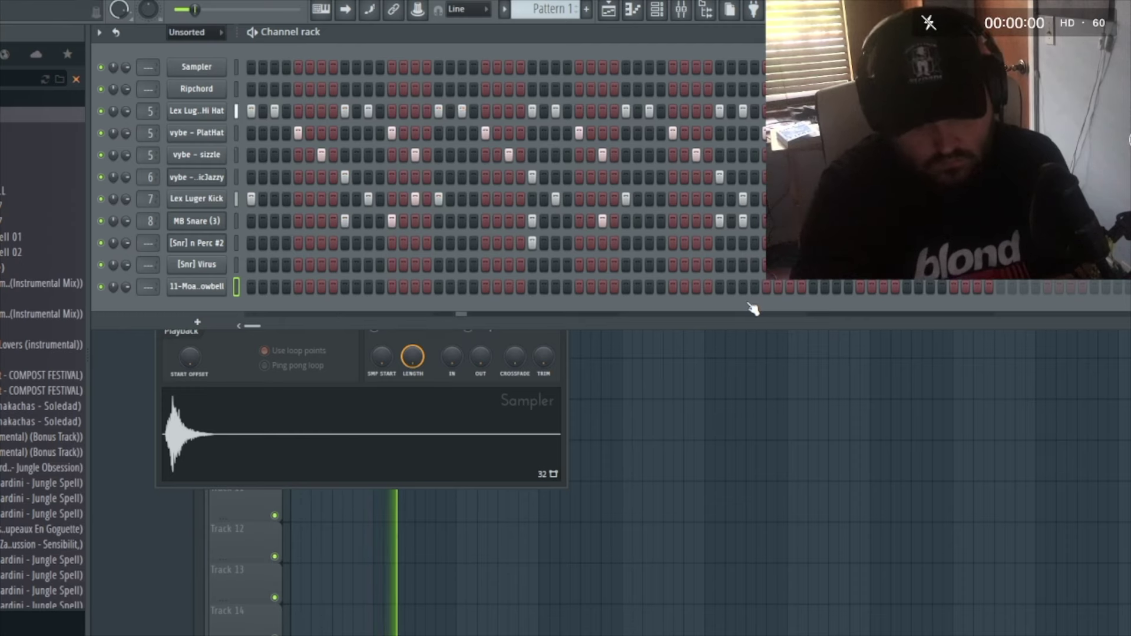
Unmute Inserts 2 and 3 in the mixer and audition Insert 13 in solo before re-enabling all tracks
{"action": "key", "text": "F9"}
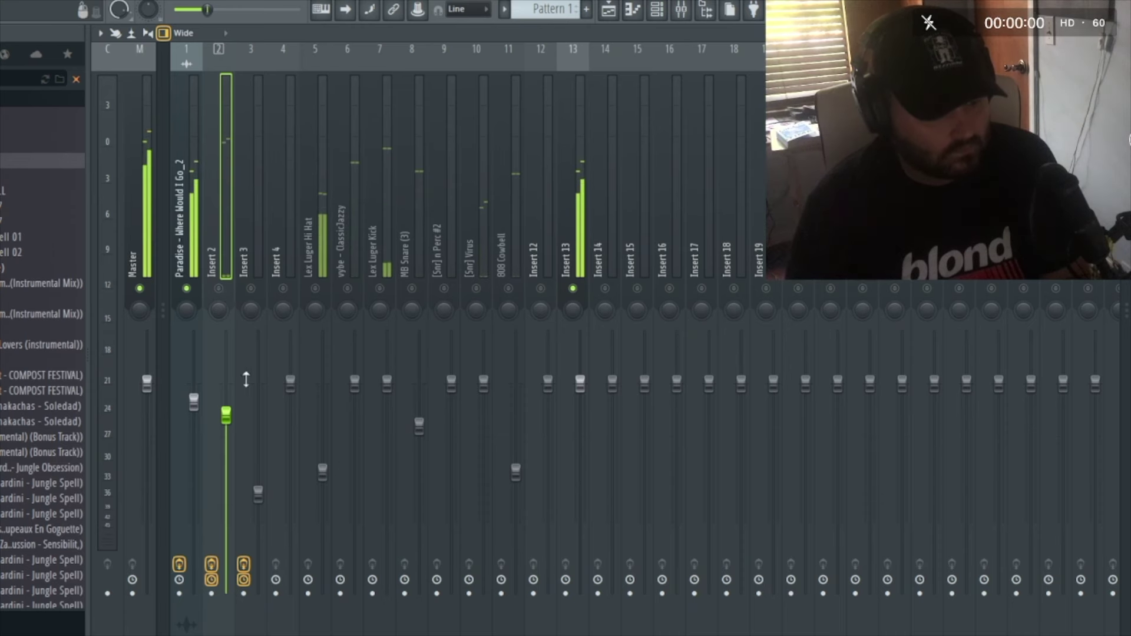
{"action": "left_click", "coordinate": [218, 288]}
{"action": "left_click", "coordinate": [251, 288]}
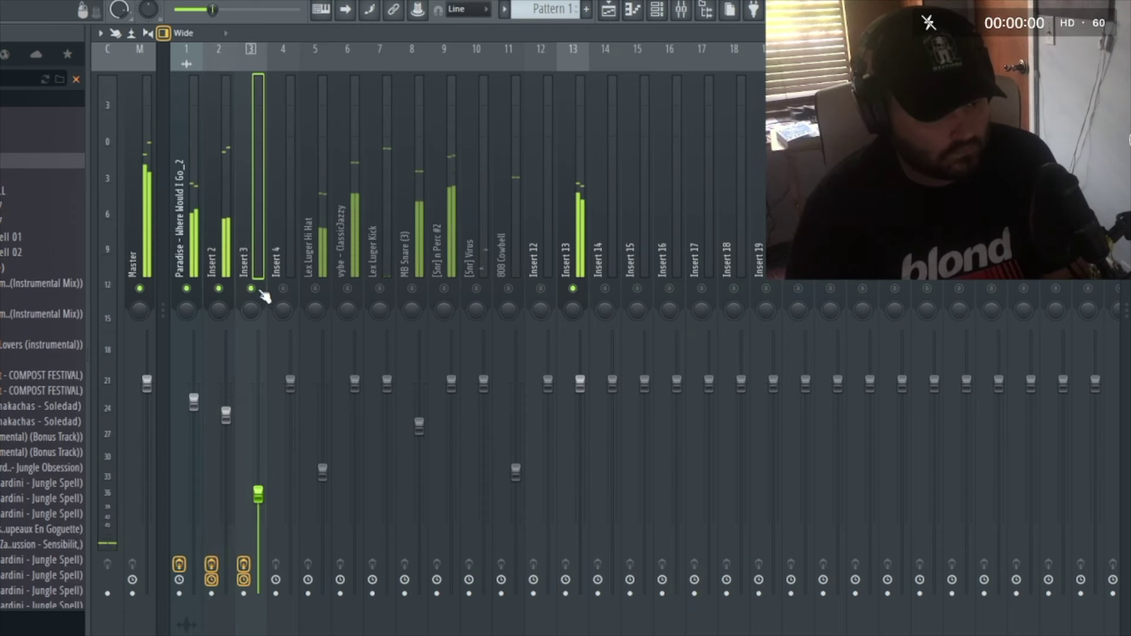
{"action": "right_click", "coordinate": [573, 288]}
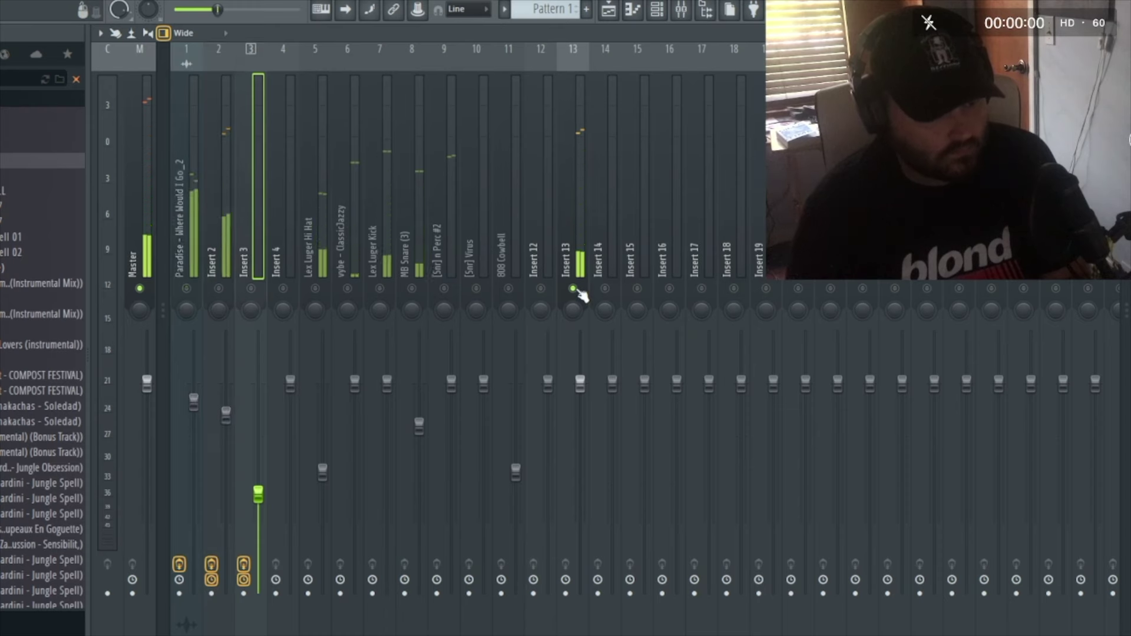
{"action": "right_click", "coordinate": [574, 289]}
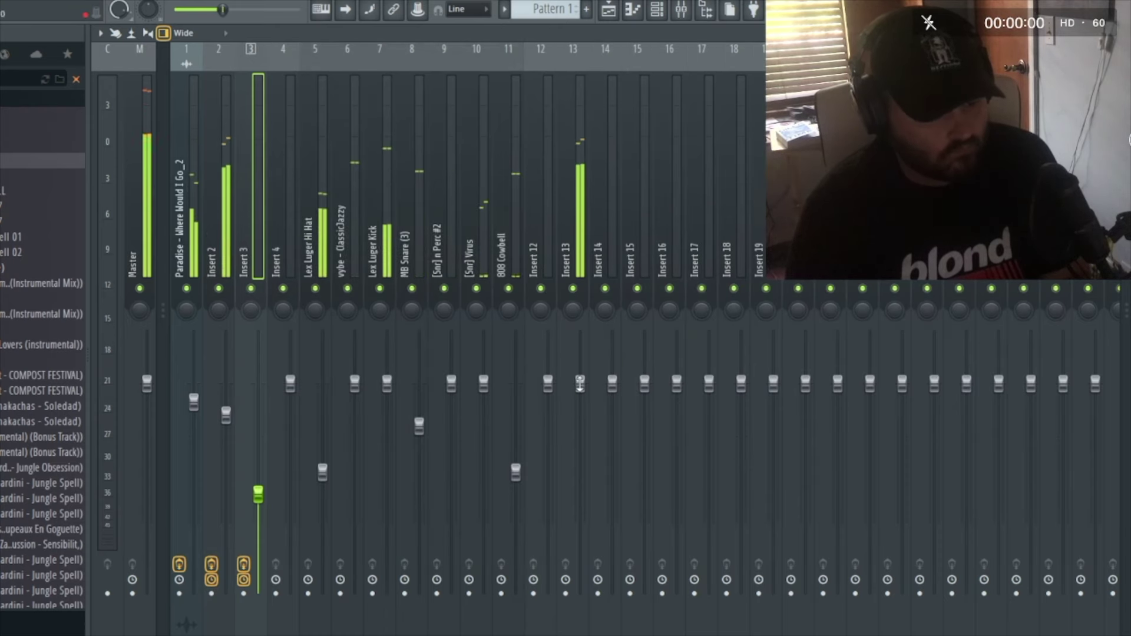
Lower the volume faders of Insert 13 and Insert 2
{"action": "left_click_drag", "start_coordinate": [579, 383], "coordinate": [580, 417]}
{"action": "left_click_drag", "start_coordinate": [225, 416], "coordinate": [226, 434]}
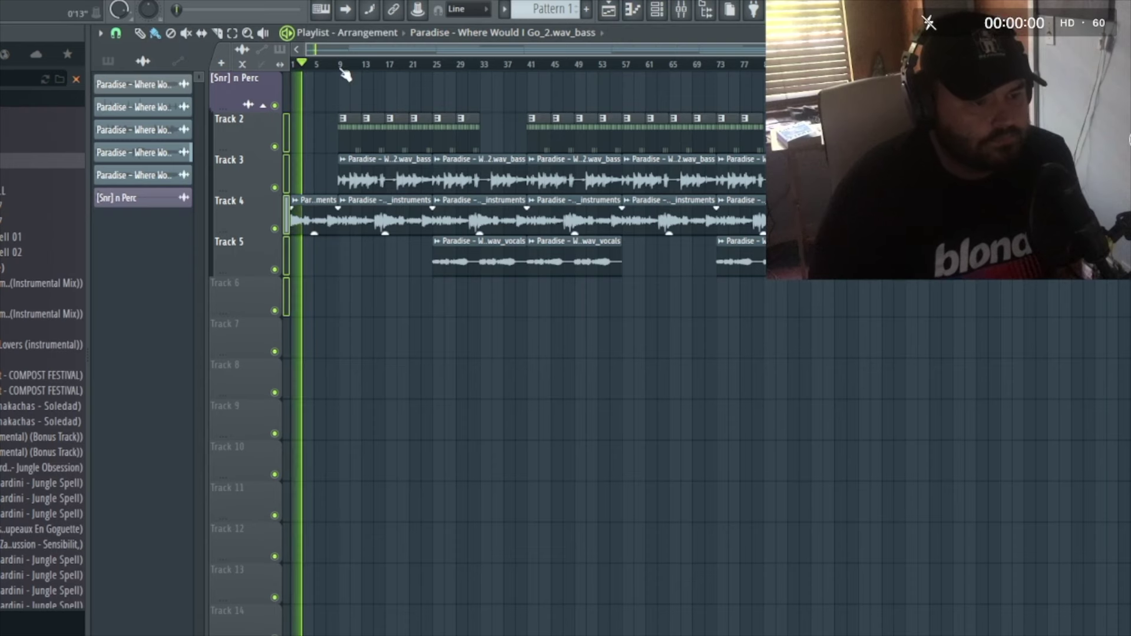
Raise Insert 2's volume slightly in the mixer
{"action": "left_click", "coordinate": [687, 17]}
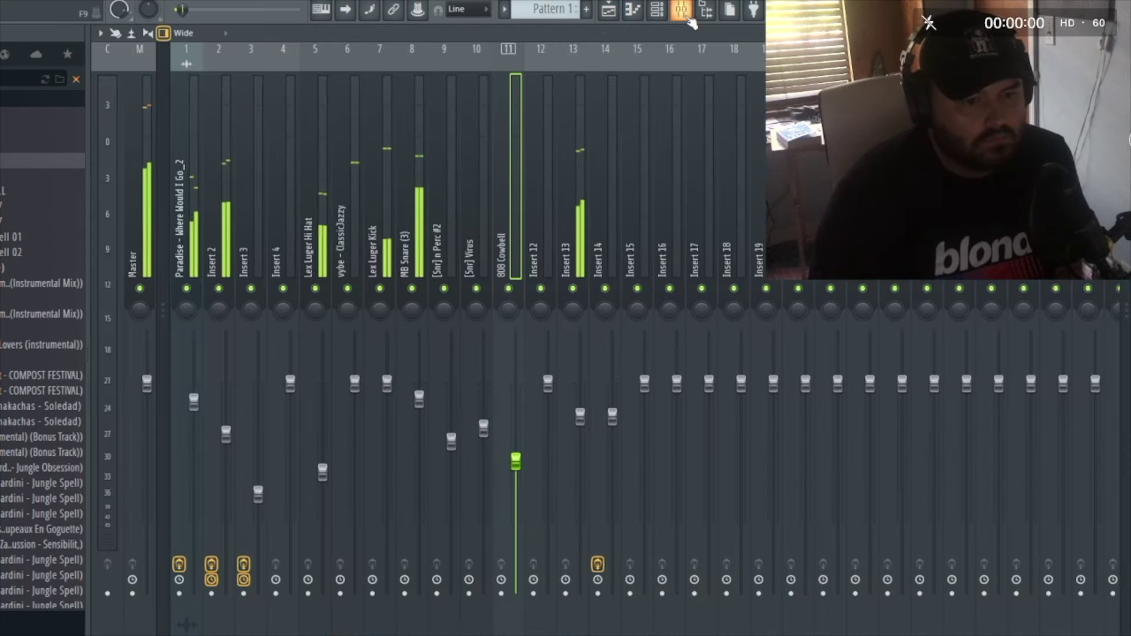
{"action": "left_click_drag", "start_coordinate": [225, 434], "coordinate": [226, 417]}
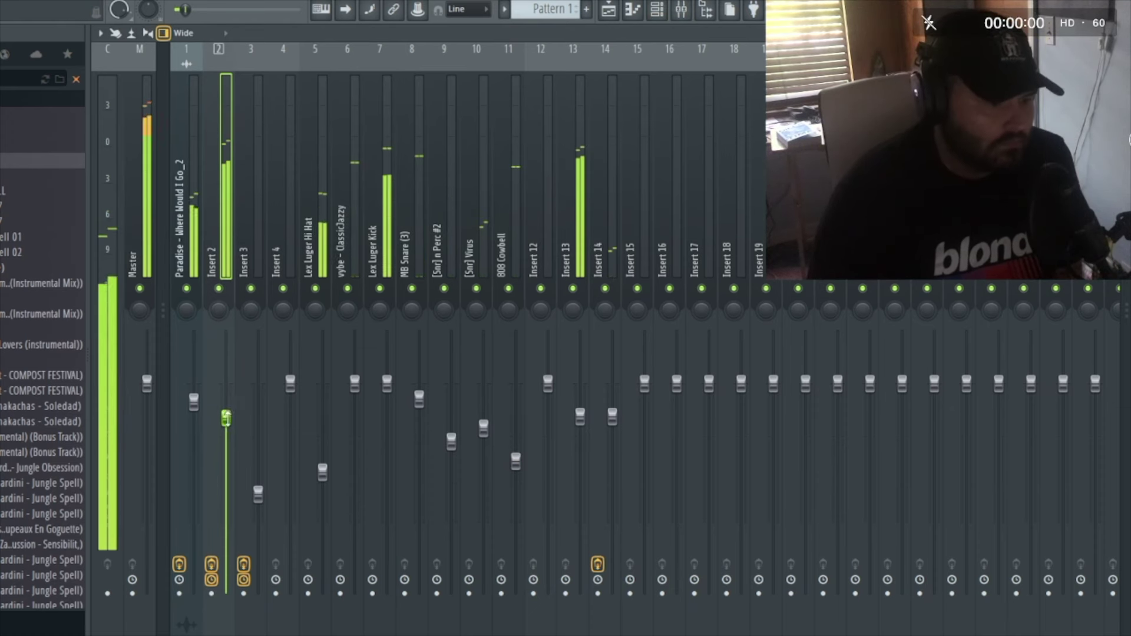
Add the Arturia Tape MELLO-FI effect to the Master track and choose the Fat Analog preset
{"action": "left_click", "coordinate": [143, 233]}
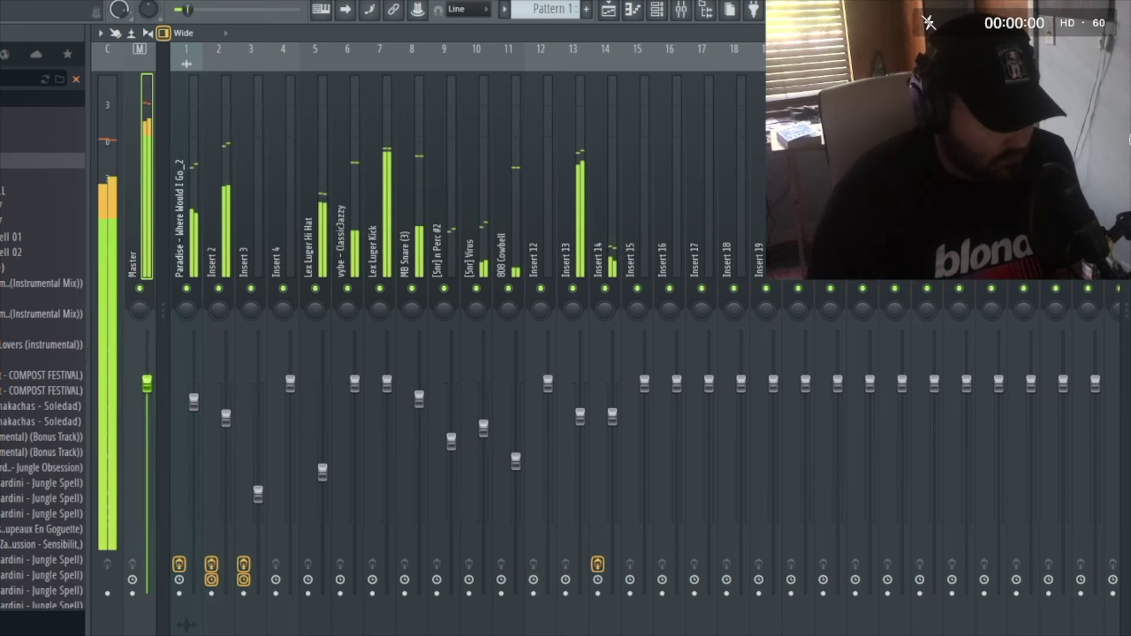
{"action": "left_click", "coordinate": [3, 54]}
{"action": "left_click_drag", "start_coordinate": [14, 405], "coordinate": [188, 171]}
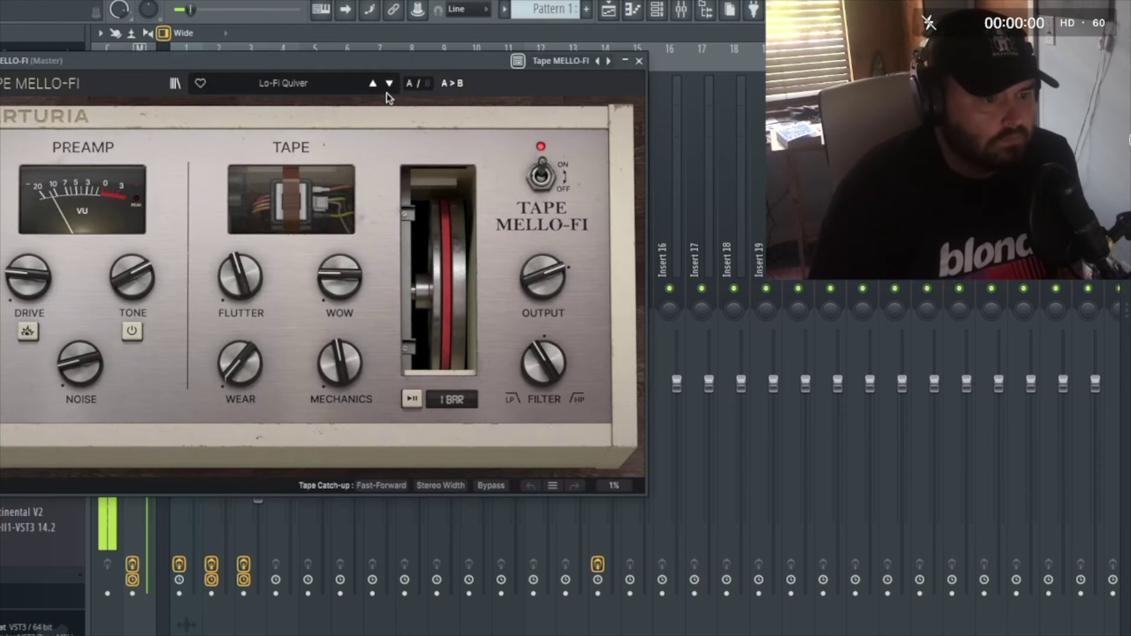
{"action": "left_click", "coordinate": [389, 84]}
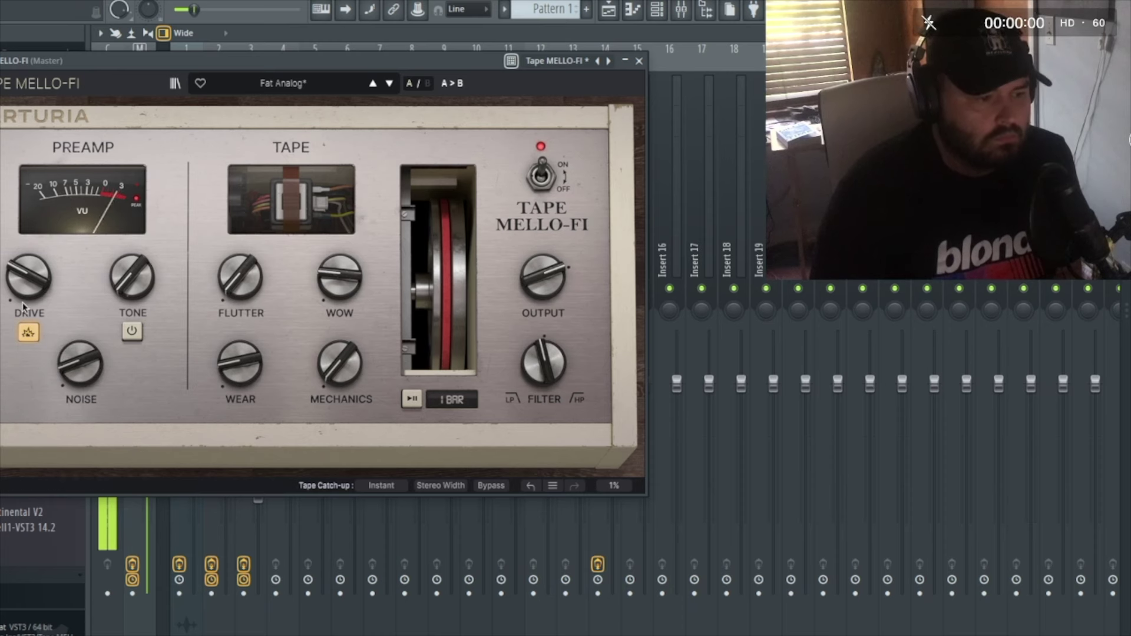
Adjust the Drive, Tone and Noise knobs of the Tape MELLO-FI on the Master track, with the tone control enabled
{"action": "left_click_drag", "start_coordinate": [23, 306], "coordinate": [23, 280]}
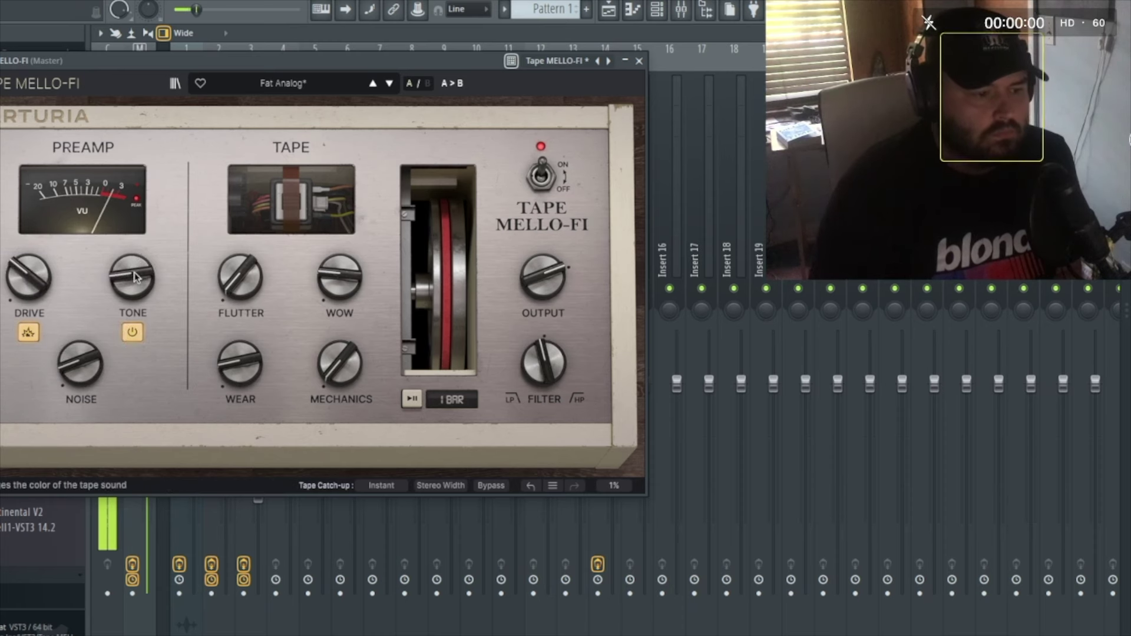
{"action": "left_click_drag", "start_coordinate": [132, 277], "coordinate": [132, 262]}
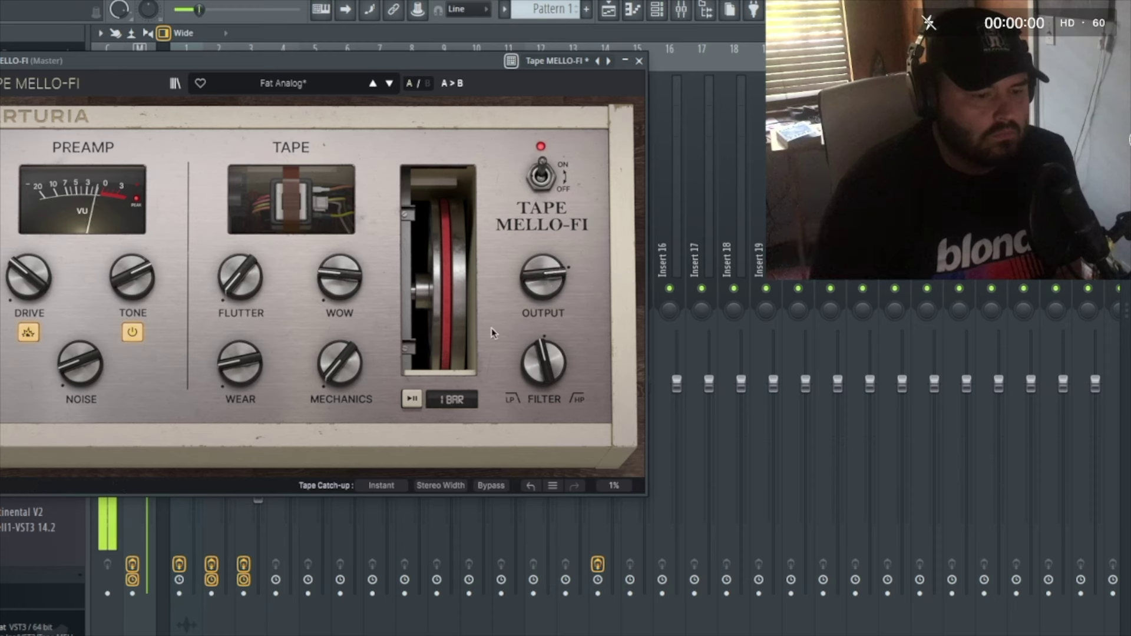
{"action": "left_click_drag", "start_coordinate": [38, 280], "coordinate": [39, 290]}
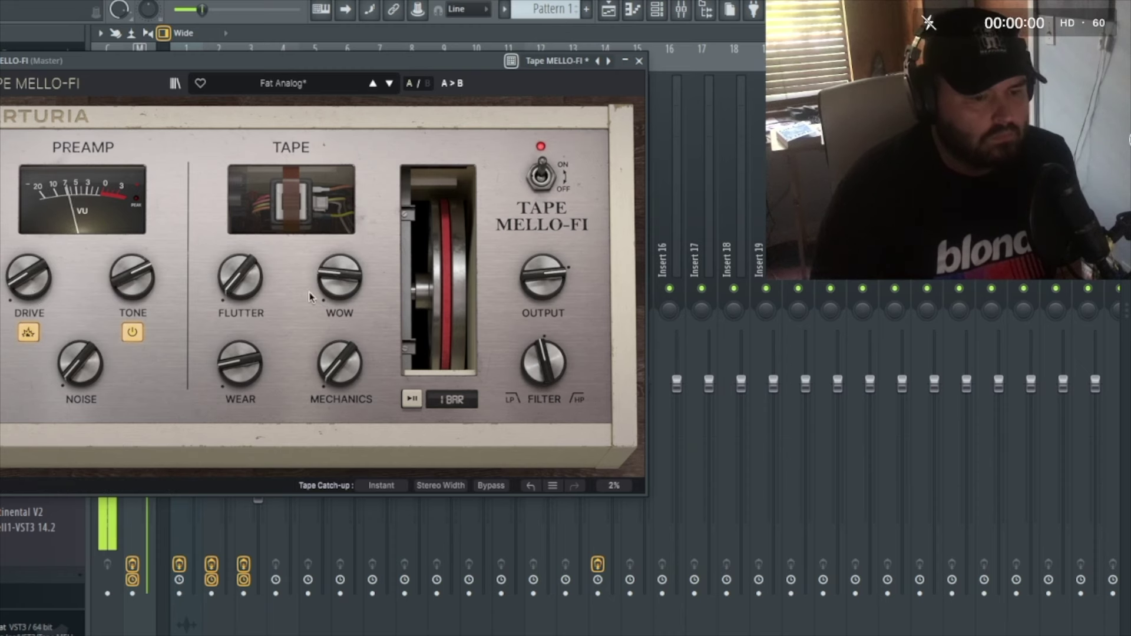
{"action": "left_click", "coordinate": [638, 63]}
Raise the Paradise - Where Would I Go_2 track's volume and slightly lower Insert 2, [Snr] n Perc #2 and [Snr] Virus
{"action": "left_click", "coordinate": [224, 259]}
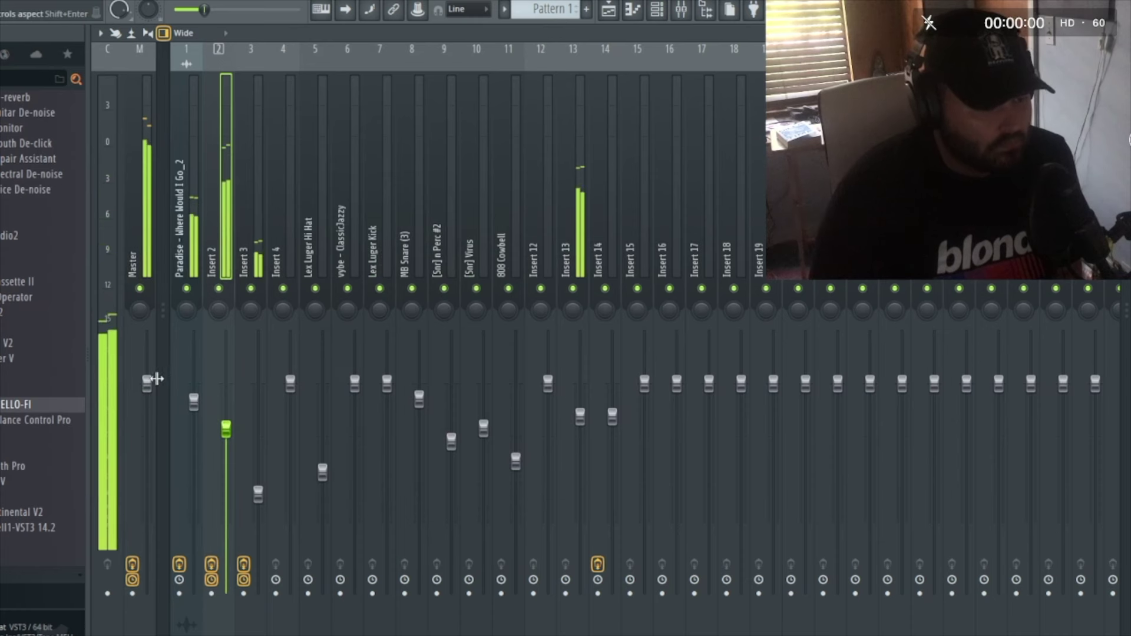
{"action": "left_click_drag", "start_coordinate": [226, 429], "coordinate": [225, 438]}
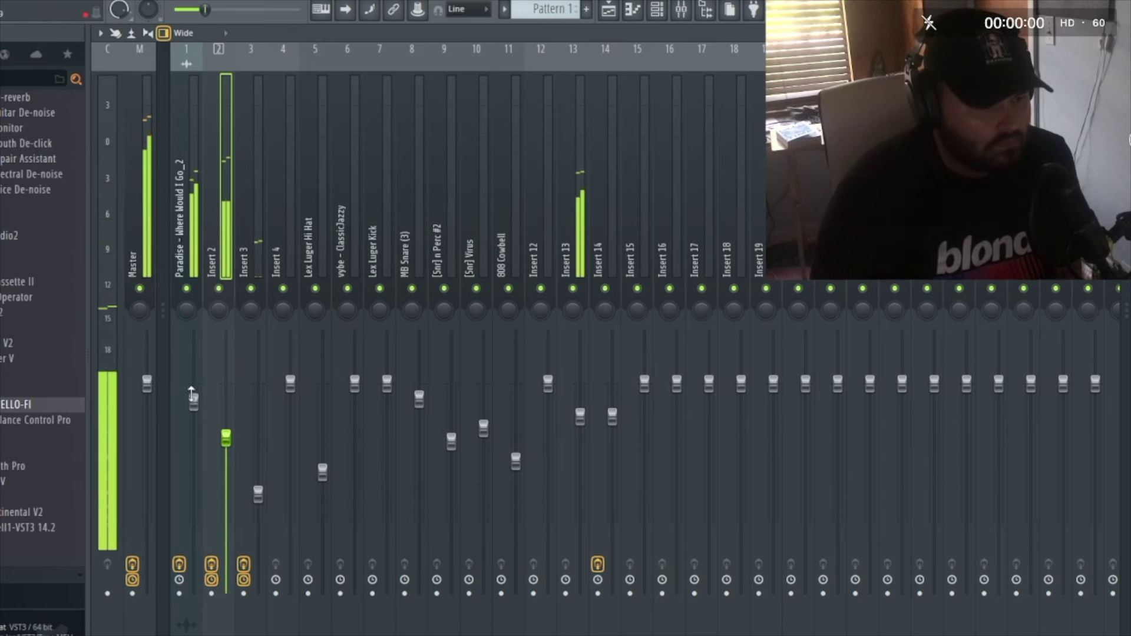
{"action": "mouse_move", "coordinate": [191, 394]}
{"action": "left_mouse_down"}
{"action": "mouse_move", "coordinate": [191, 376]}
{"action": "mouse_move", "coordinate": [193, 389]}
{"action": "left_mouse_up"}
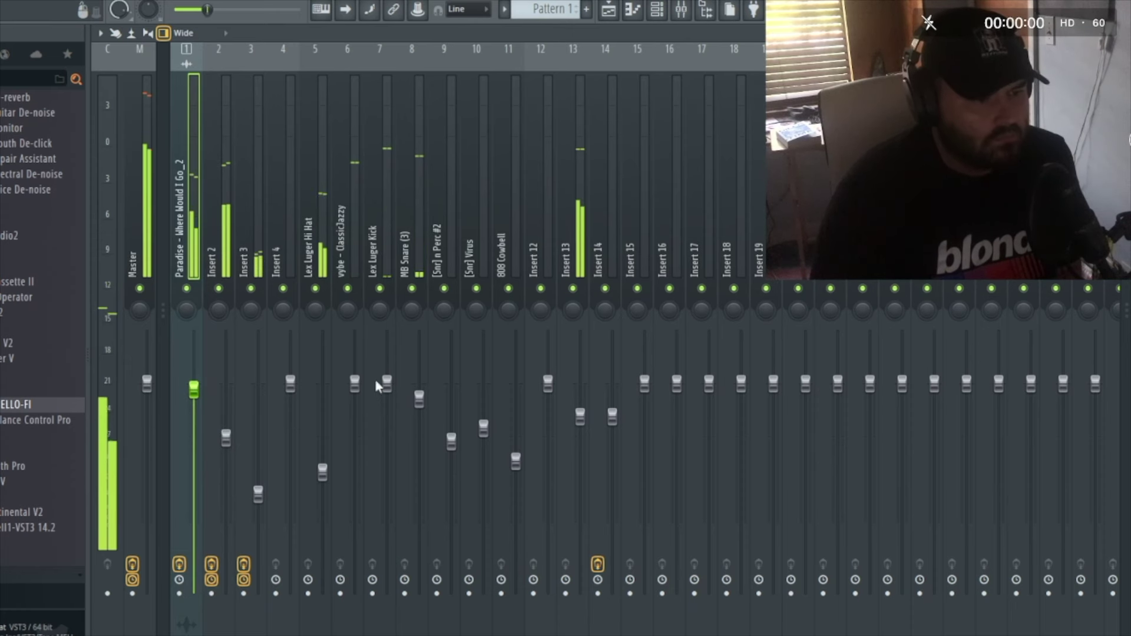
{"action": "left_click_drag", "start_coordinate": [452, 441], "coordinate": [483, 447]}
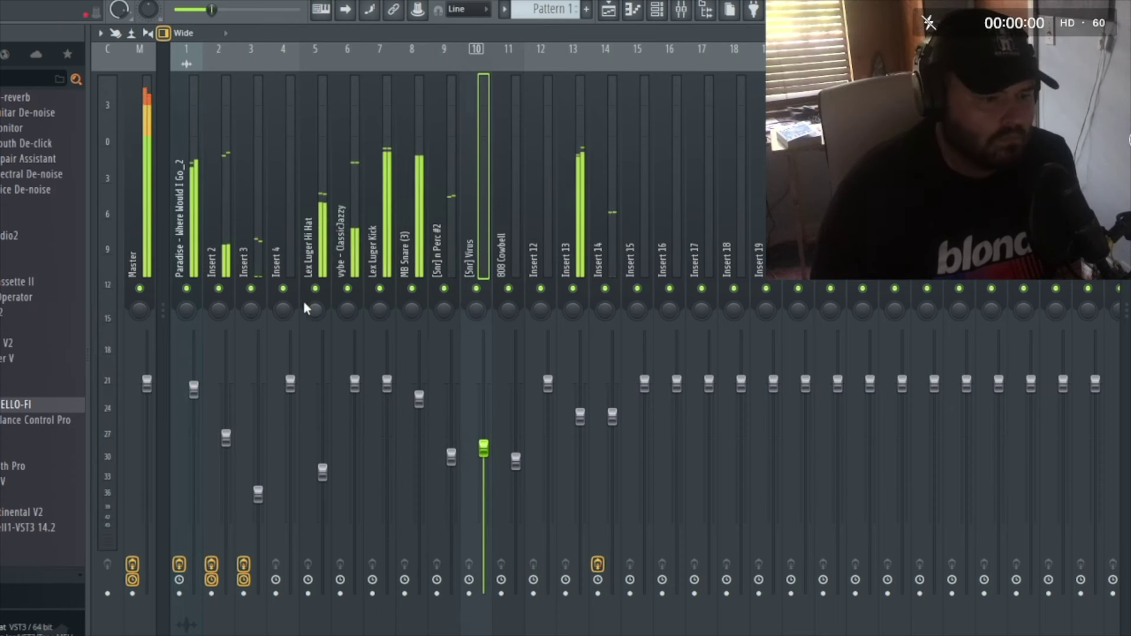
Check the MB Snare (3) channel's sampler settings in the channel rack
{"action": "left_click", "coordinate": [656, 9]}
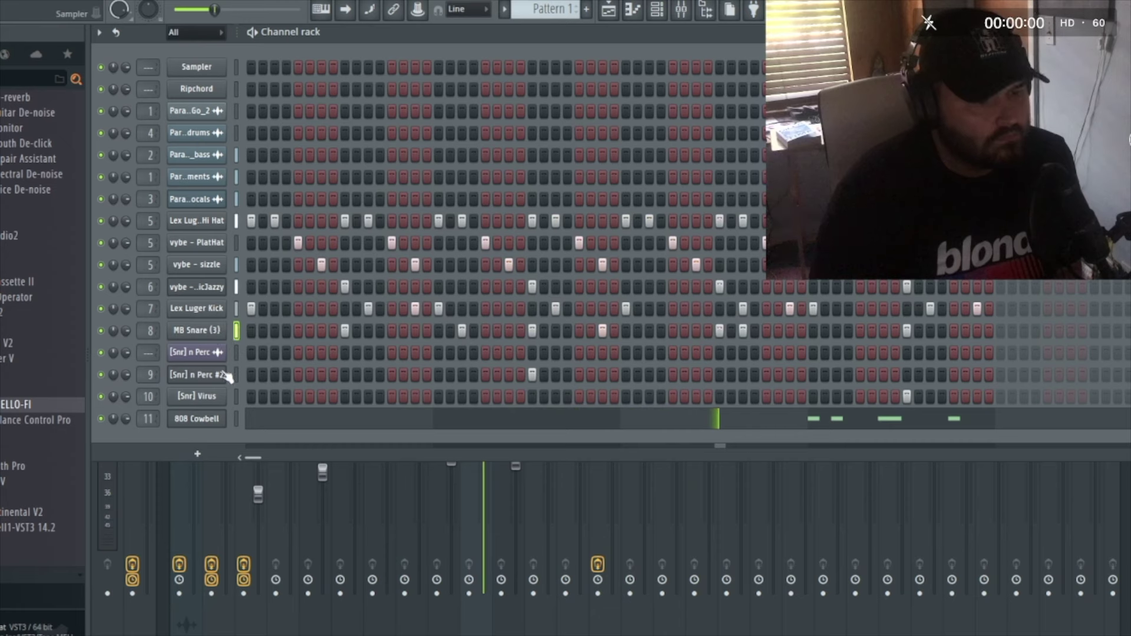
{"action": "left_click", "coordinate": [219, 333]}
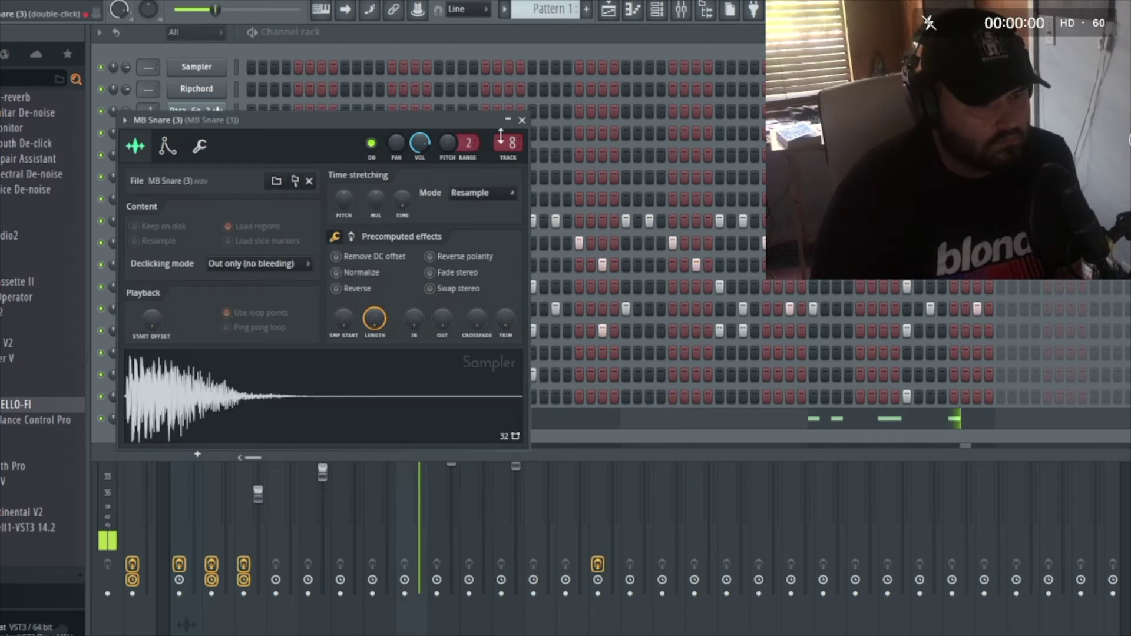
{"action": "left_click", "coordinate": [523, 121]}
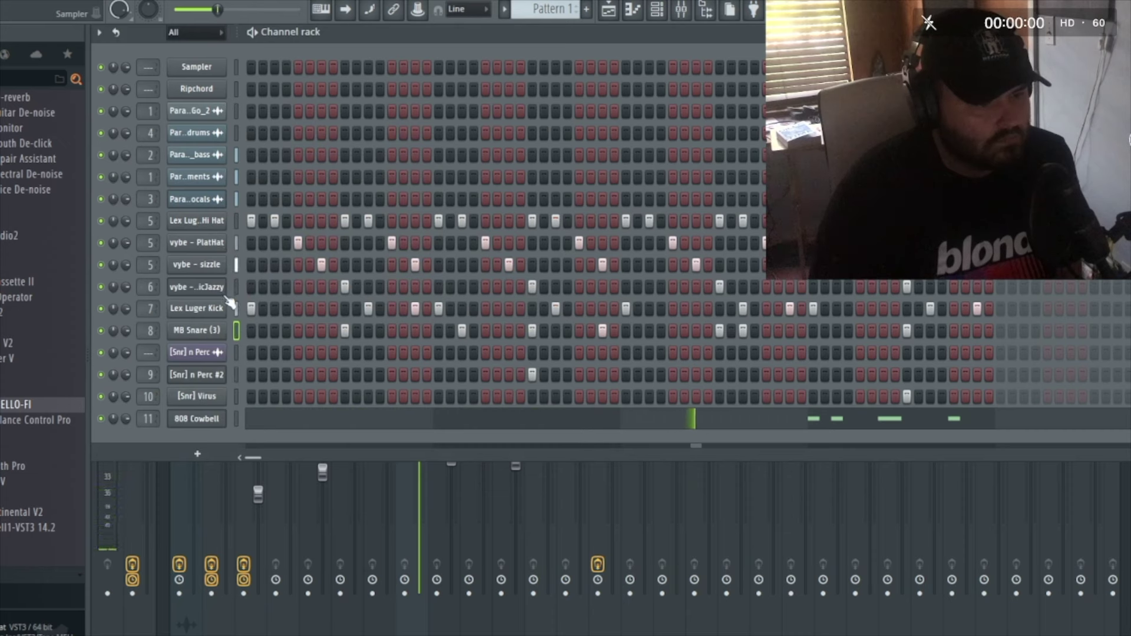
Boost the vybe - ClassicJazzy sample with its precomputed effects and lower its mixer track volume
{"action": "left_click", "coordinate": [203, 287]}
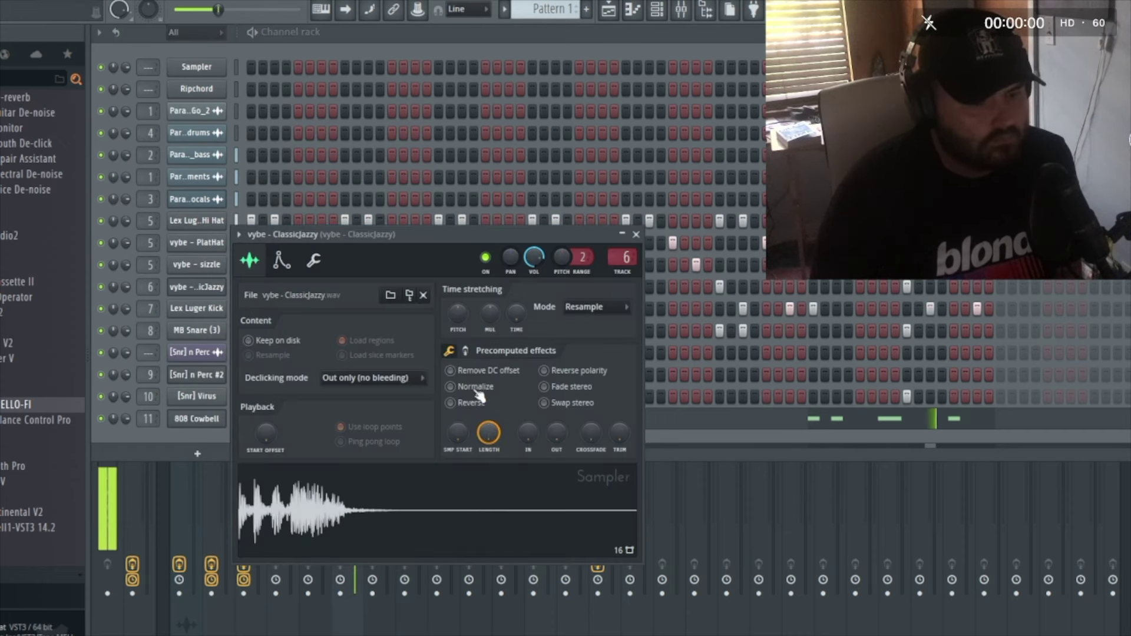
{"action": "left_click", "coordinate": [465, 351]}
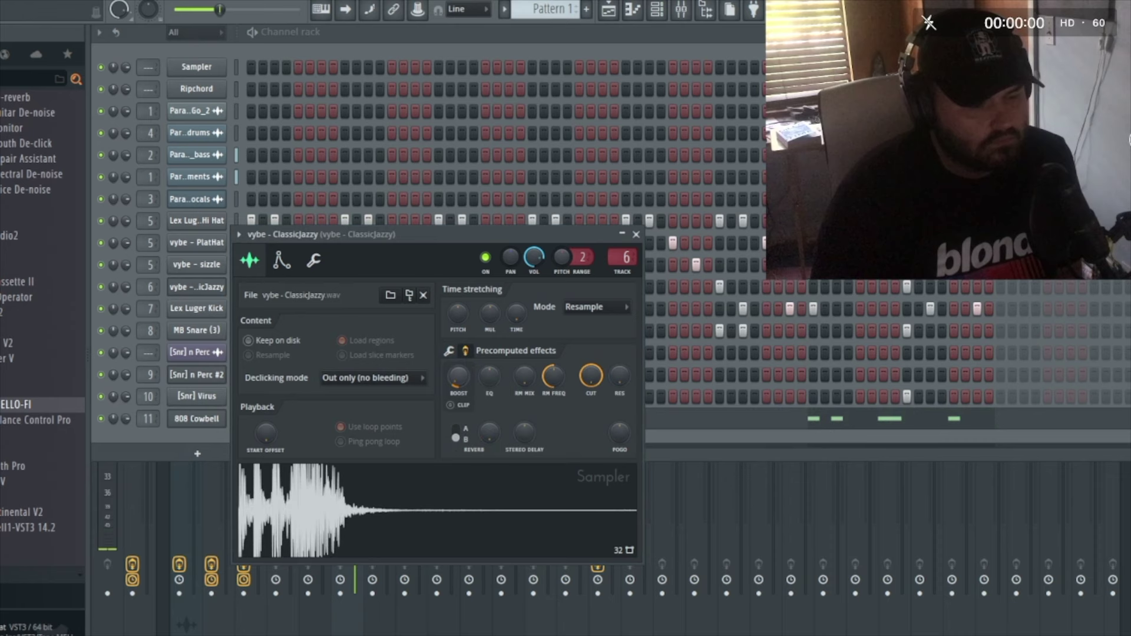
{"action": "key", "text": "F9"}
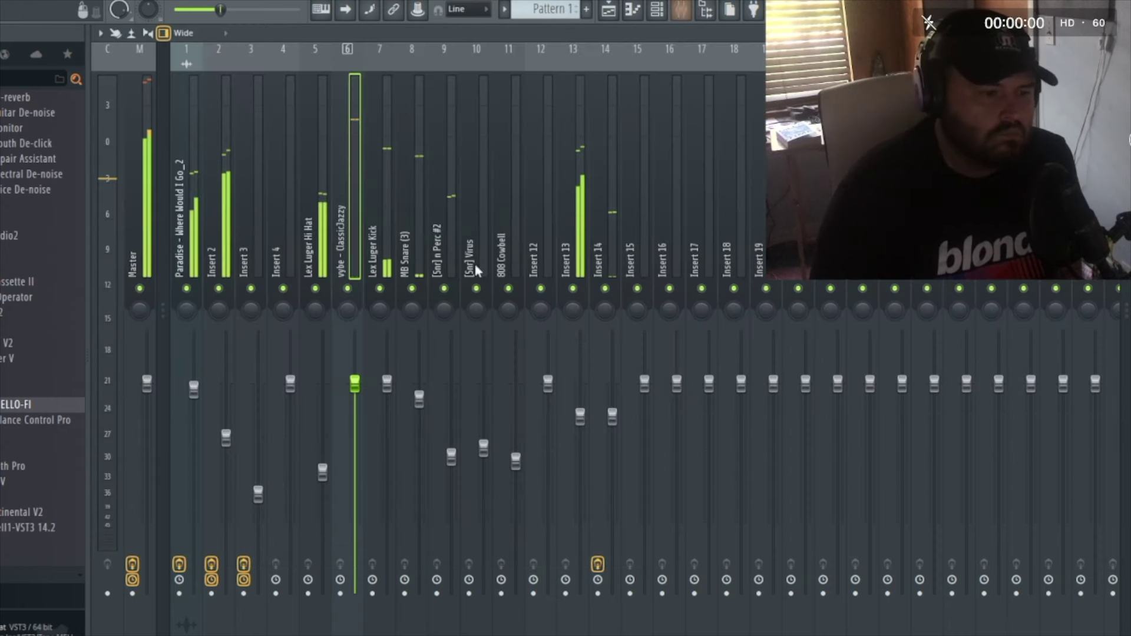
{"action": "left_click_drag", "start_coordinate": [355, 383], "coordinate": [354, 407]}
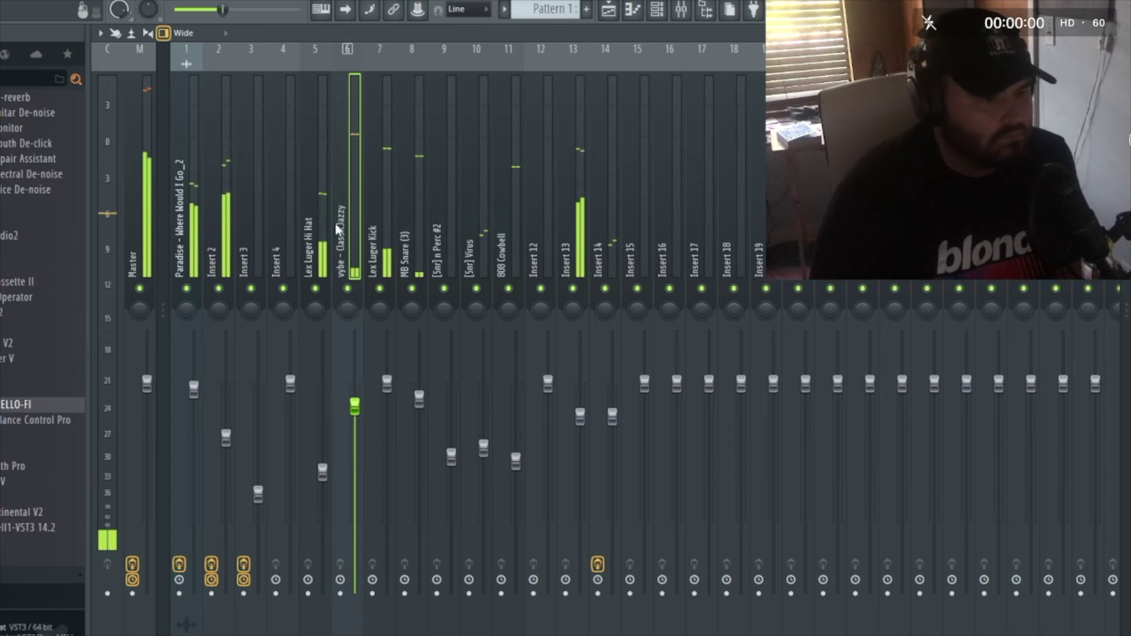
Add Fruity Soft Clipper to the Master track and readjust the Tape MELLO-FI's Drive and Tone knobs
{"action": "left_click", "coordinate": [151, 162]}
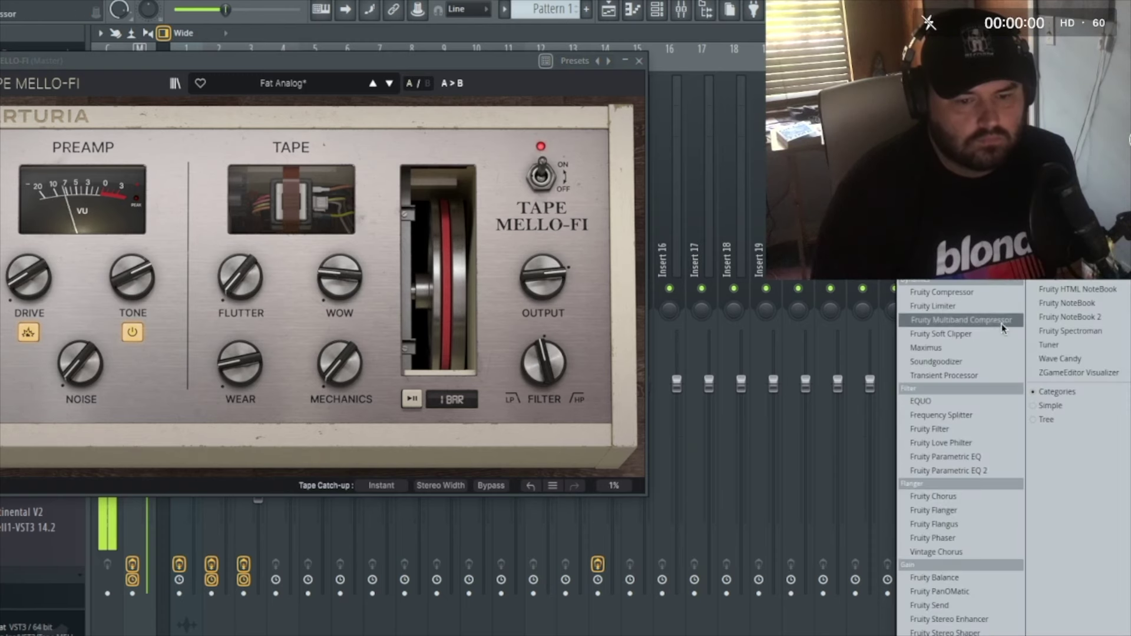
{"action": "left_click", "coordinate": [990, 329]}
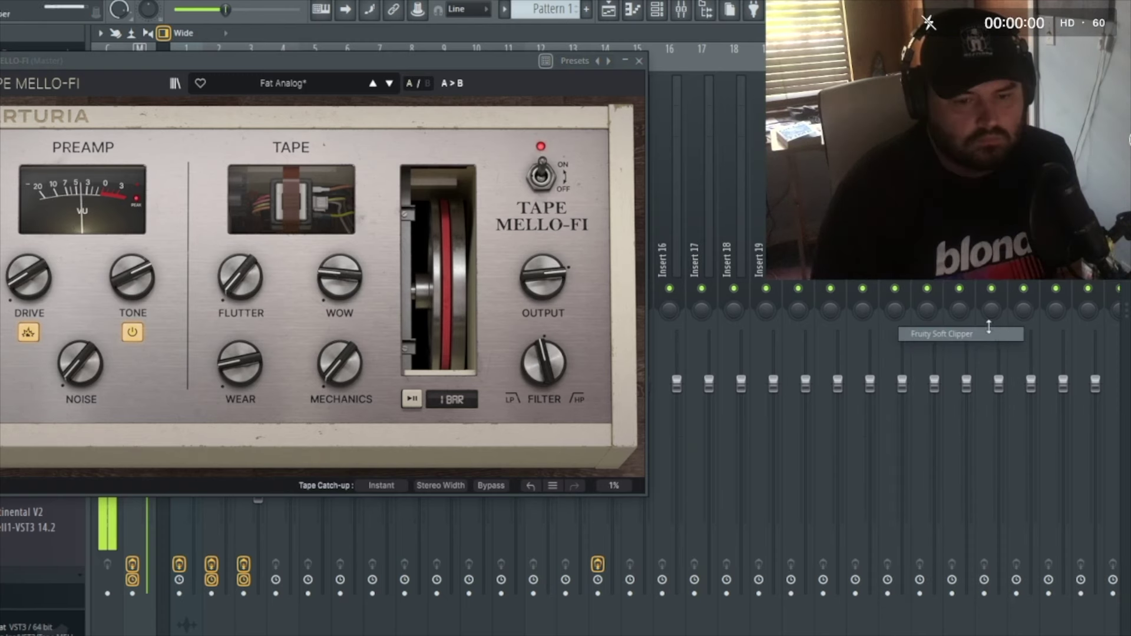
{"action": "left_click", "coordinate": [639, 65]}
{"action": "left_click", "coordinate": [350, 156]}
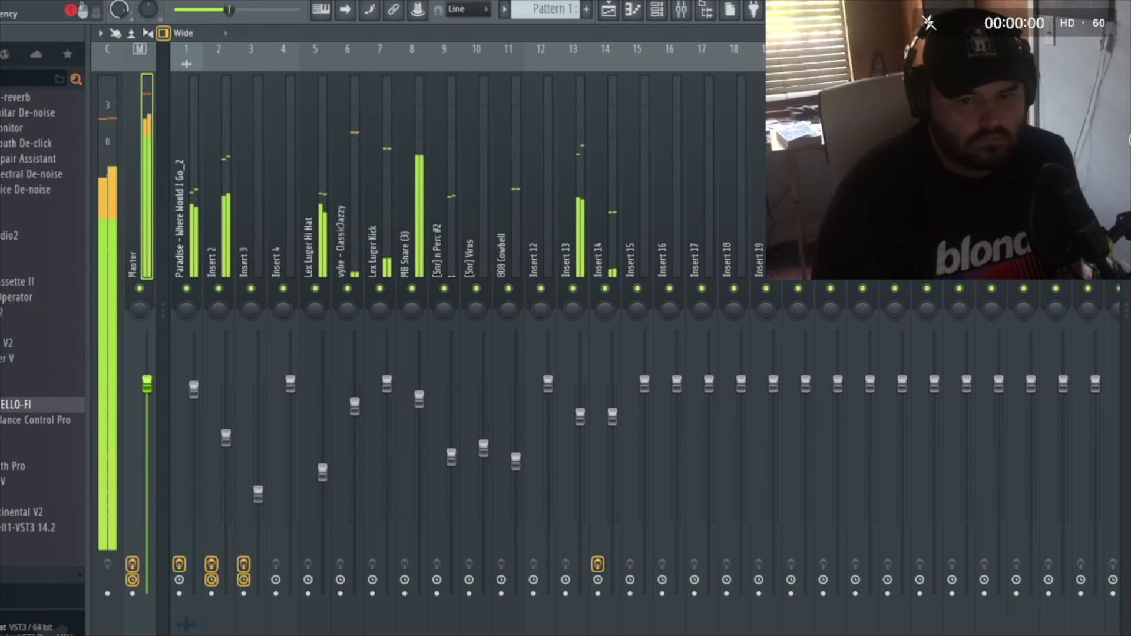
{"action": "left_click", "coordinate": [1128, 118]}
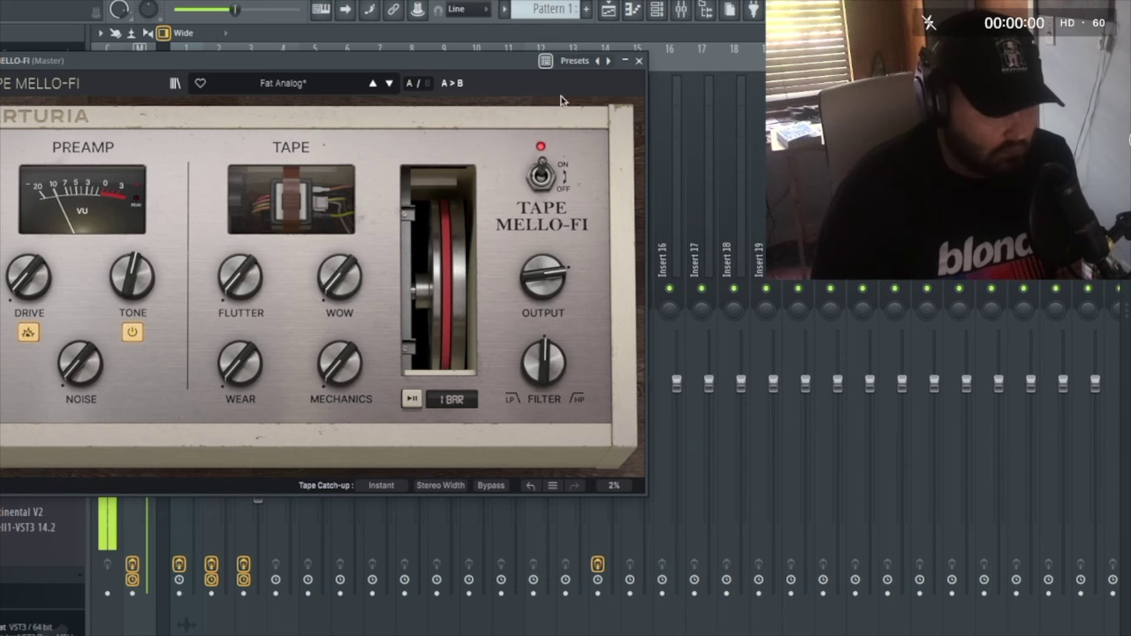
{"action": "left_click", "coordinate": [639, 62]}
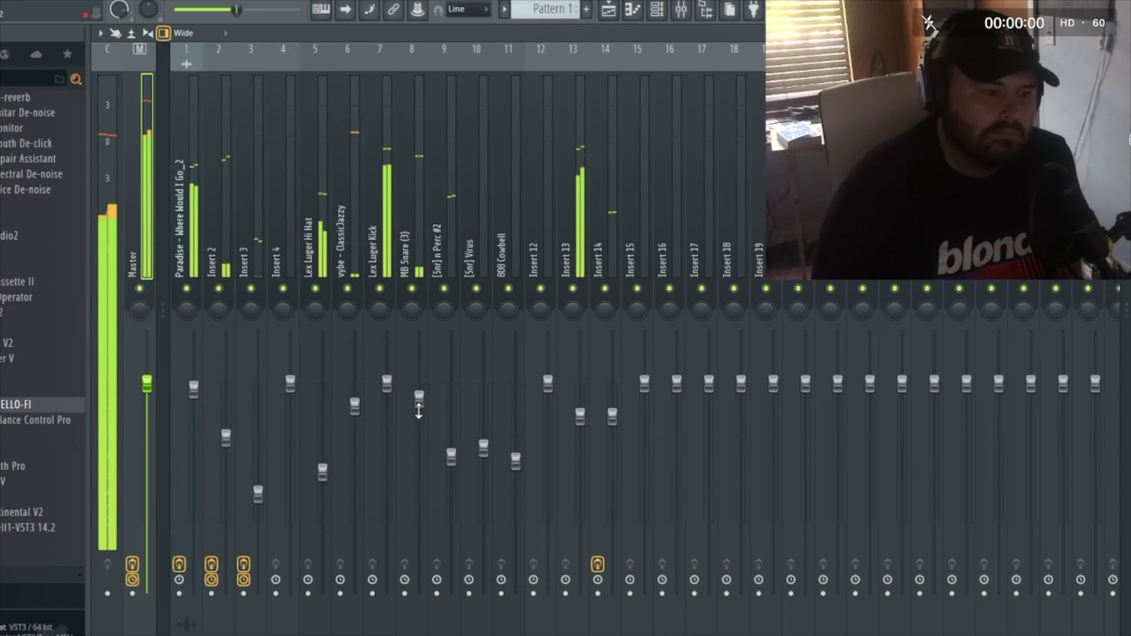
Raise the Lex Luger Hi Hat volume and slightly lower Insert 13 and Insert 2 in the mixer
{"action": "left_click", "coordinate": [322, 471]}
{"action": "left_click_drag", "start_coordinate": [323, 471], "coordinate": [323, 466]}
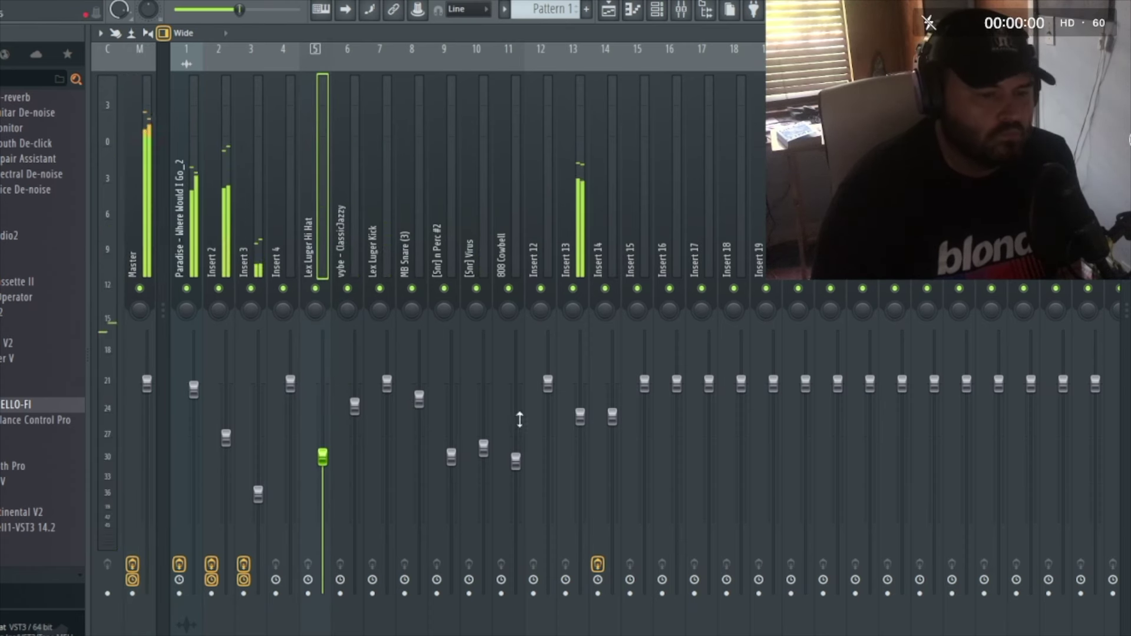
{"action": "left_click_drag", "start_coordinate": [580, 416], "coordinate": [580, 428]}
{"action": "left_click", "coordinate": [226, 438]}
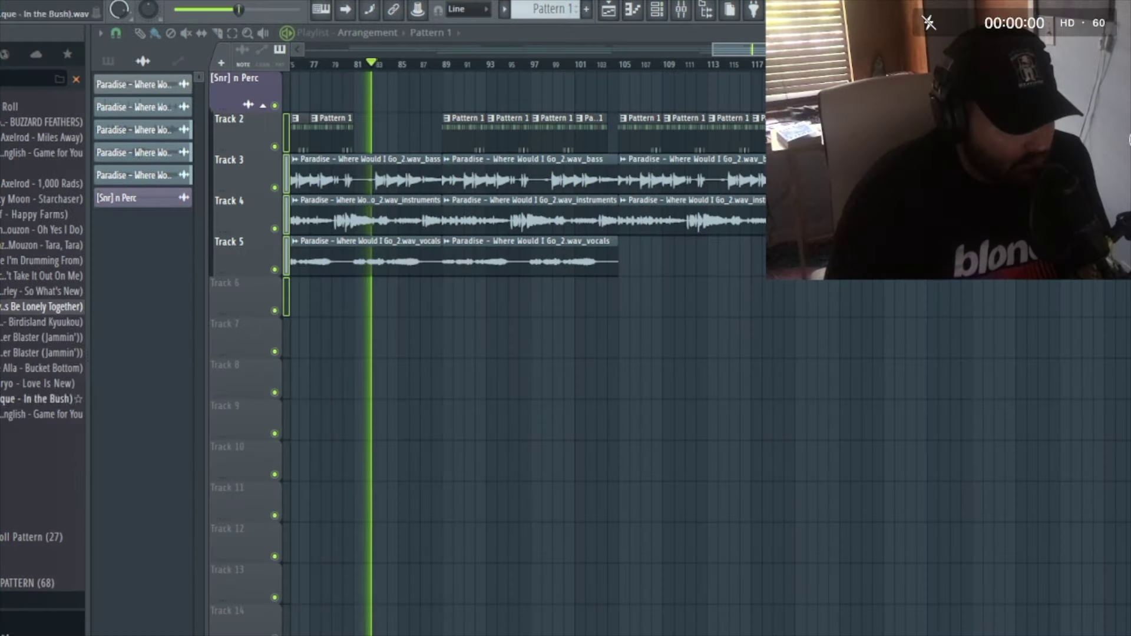
Add the Snare roll 11 sample to the playlist and place it on Track 6 directly before bar 9
{"action": "left_click_drag", "start_coordinate": [71, 306], "coordinate": [780, 303]}
{"action": "scroll", "coordinate": [780, 302], "scroll_direction": "up", "scroll_amount": 5}
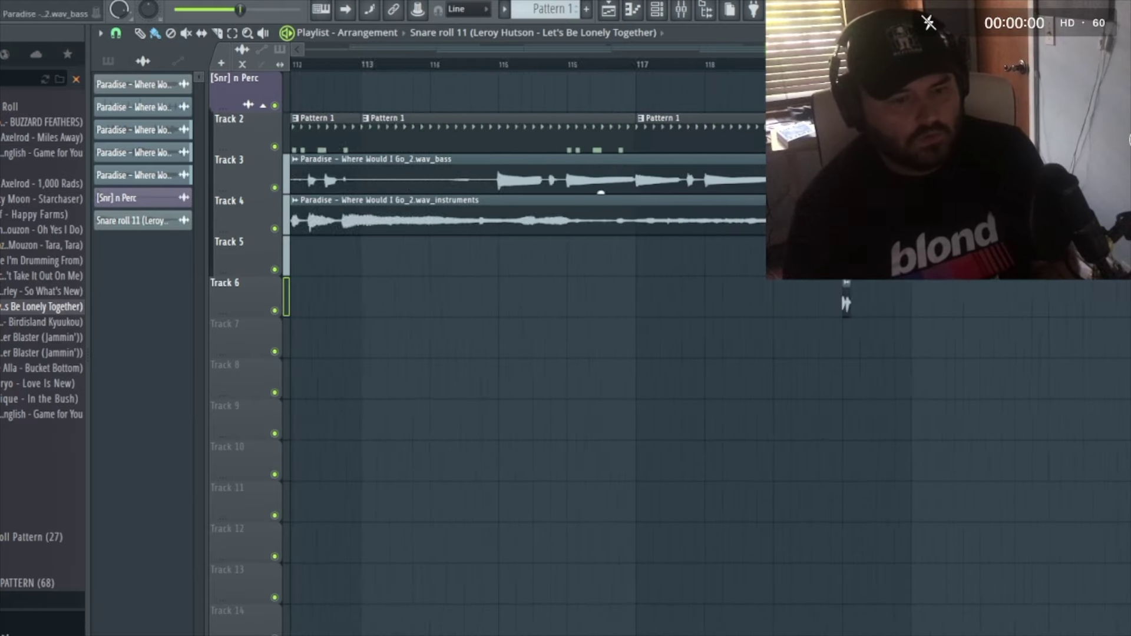
{"action": "scroll", "coordinate": [524, 307], "scroll_direction": "left", "scroll_amount": 10}
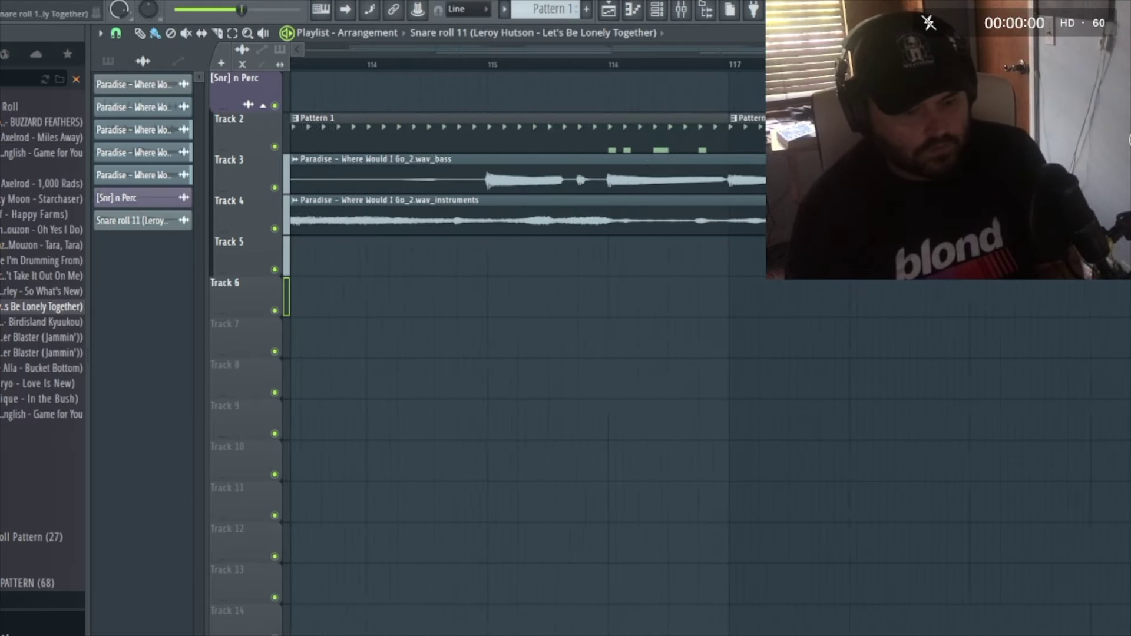
{"action": "scroll", "coordinate": [608, 430], "scroll_direction": "left", "scroll_amount": 5}
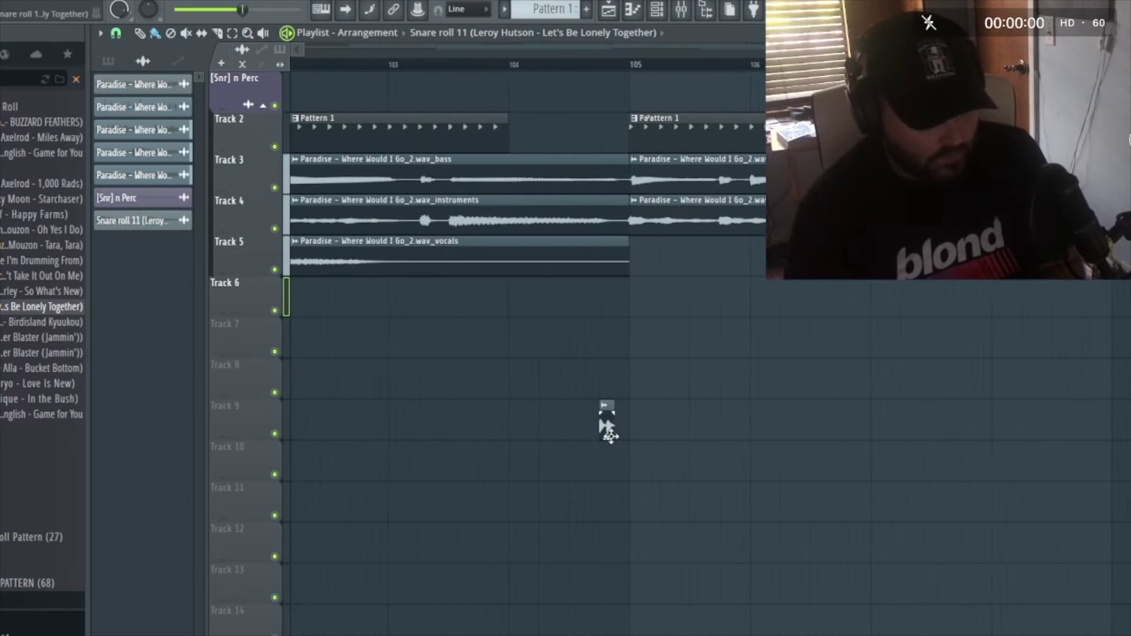
{"action": "scroll", "coordinate": [706, 59], "scroll_direction": "down", "scroll_amount": 2}
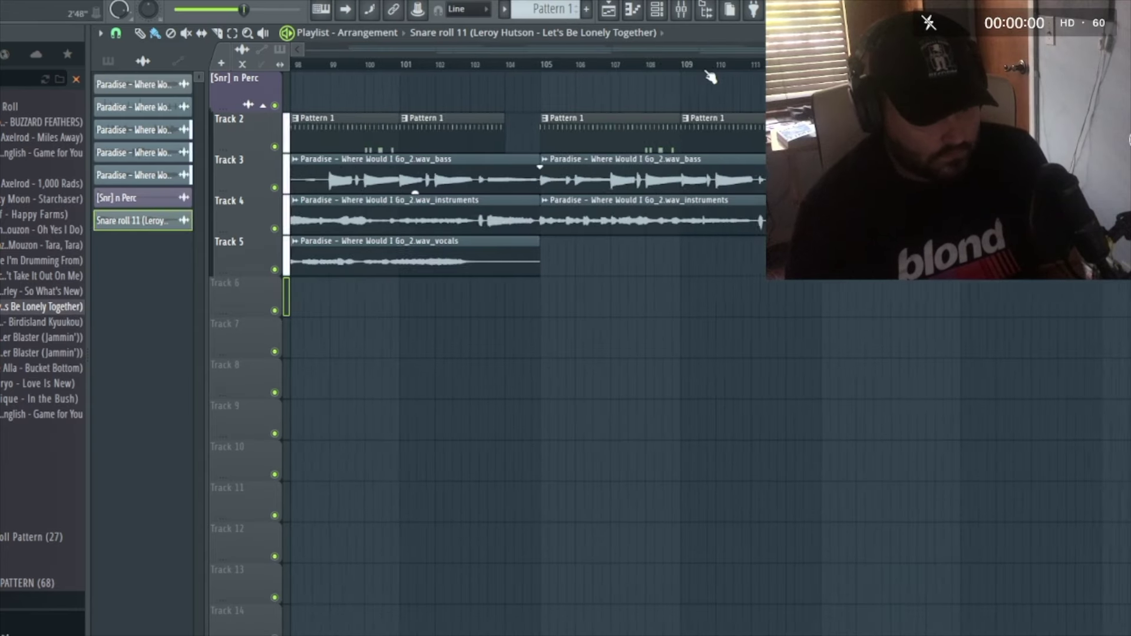
{"action": "scroll", "coordinate": [706, 58], "scroll_direction": "down", "scroll_amount": 8}
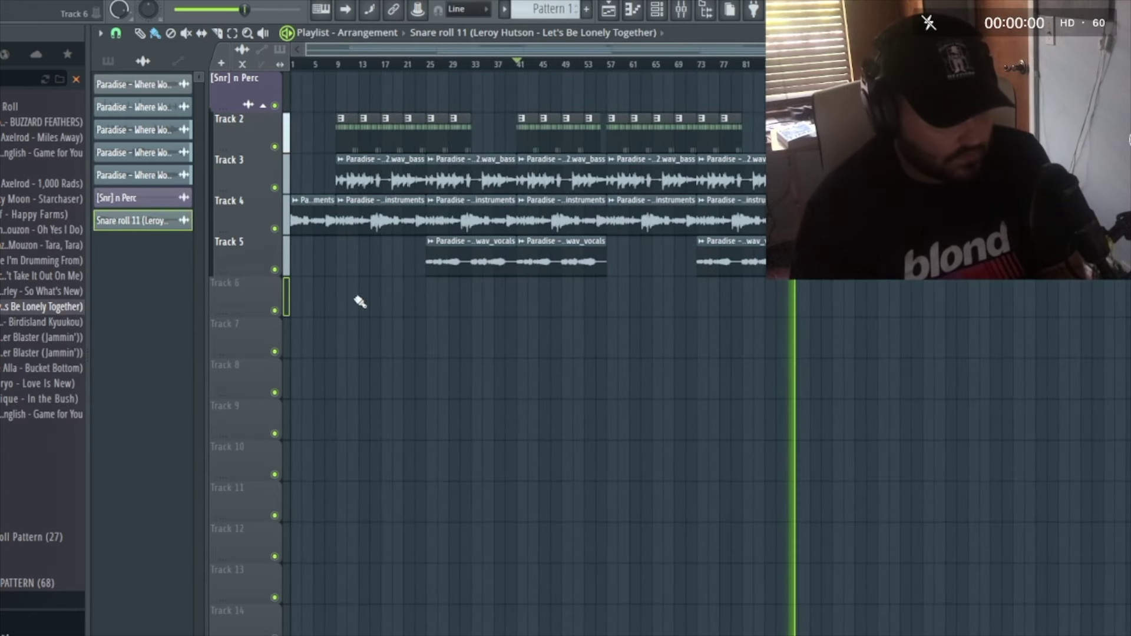
{"action": "scroll", "coordinate": [333, 293], "scroll_direction": "up", "scroll_amount": 10}
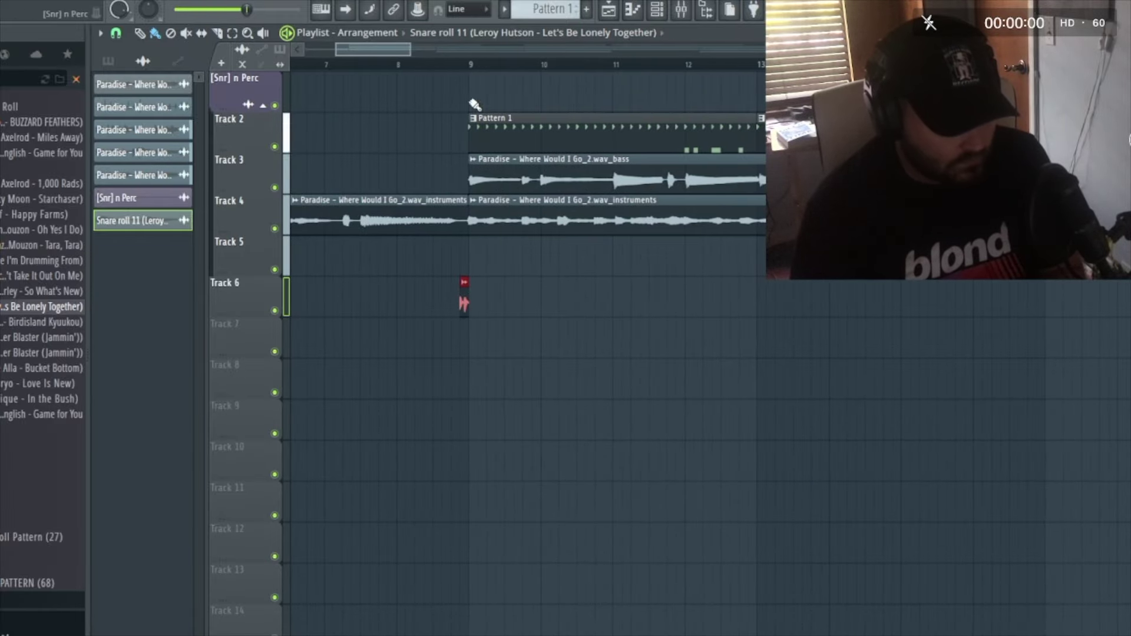
Audition the snare roll before bar 9 and shift its Track 6 clip slightly earlier
{"action": "left_click", "coordinate": [434, 62]}
{"action": "key", "text": "space"}
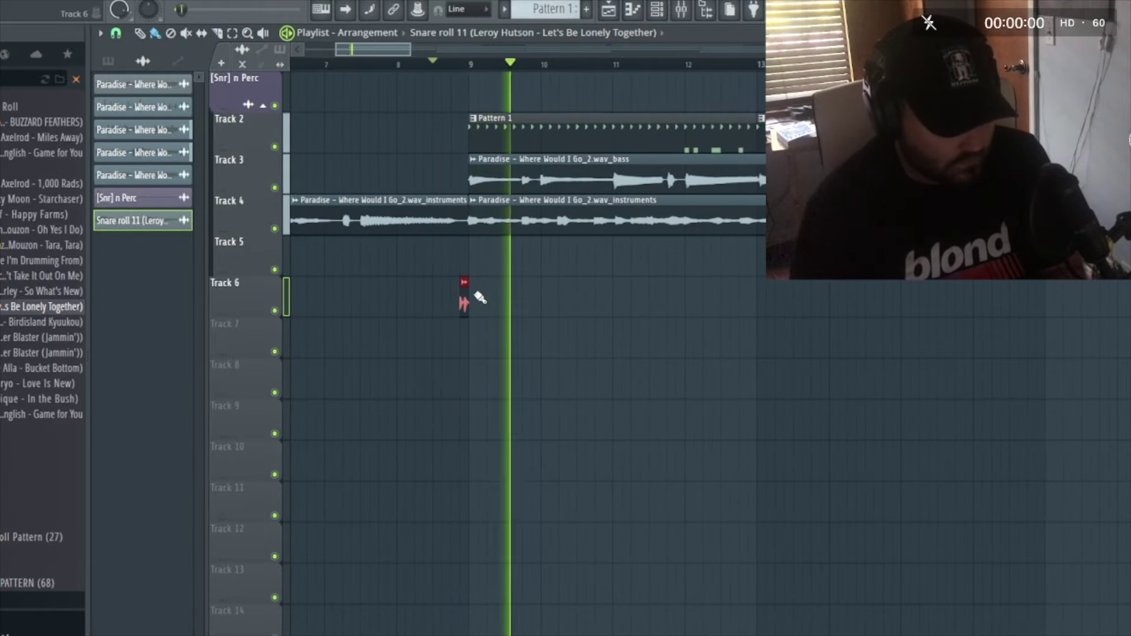
{"action": "left_click_drag", "start_coordinate": [464, 305], "coordinate": [456, 304]}
{"action": "key", "text": "space"}
{"action": "key", "text": "space"}
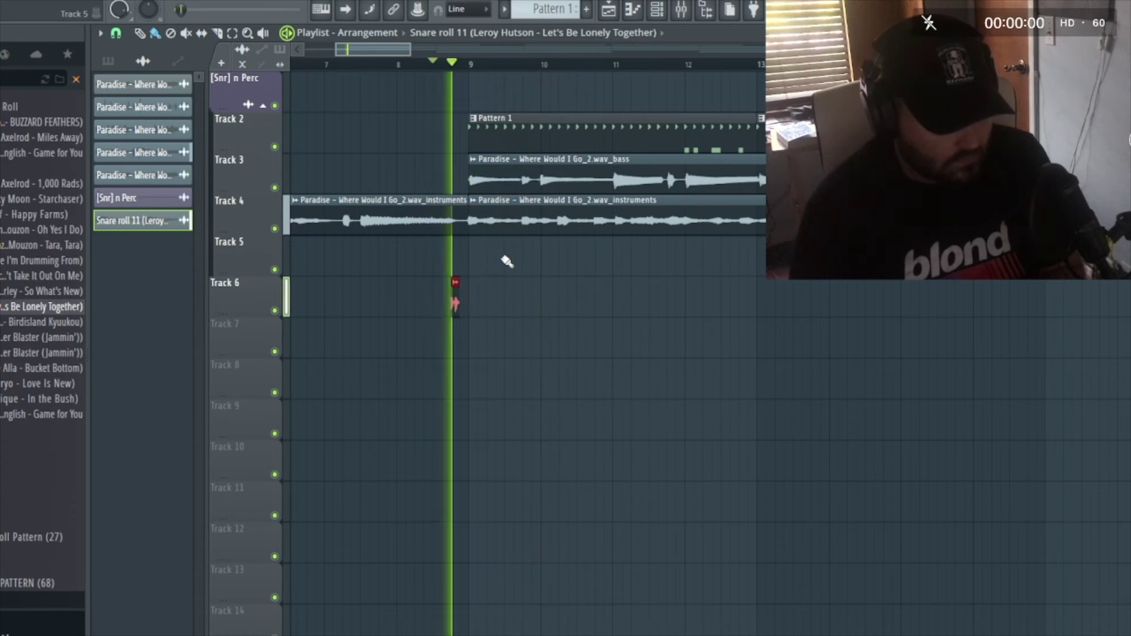
Place a second snare roll clip on Track 5 directly before bar 9 and play the transition
{"action": "left_click", "coordinate": [464, 258]}
{"action": "key", "text": "space"}
{"action": "key", "text": "space"}
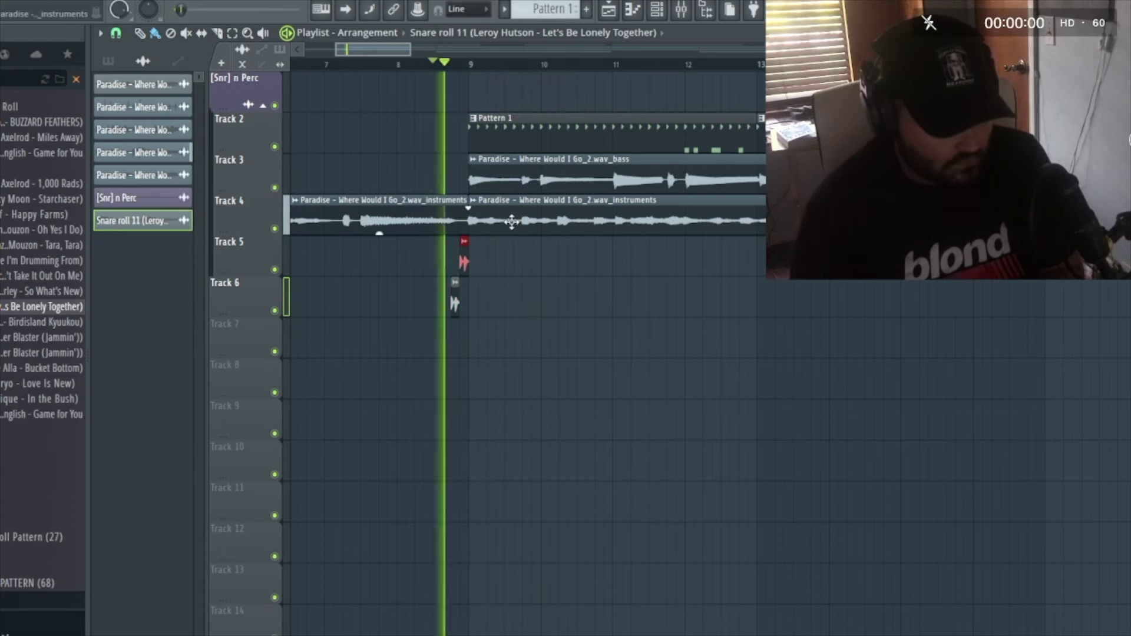
Route the Snare roll 11 channel to mixer Insert 12 and lower its volume fader strongly
{"action": "double_click", "coordinate": [464, 262]}
{"action": "key", "text": "ctrl+l"}
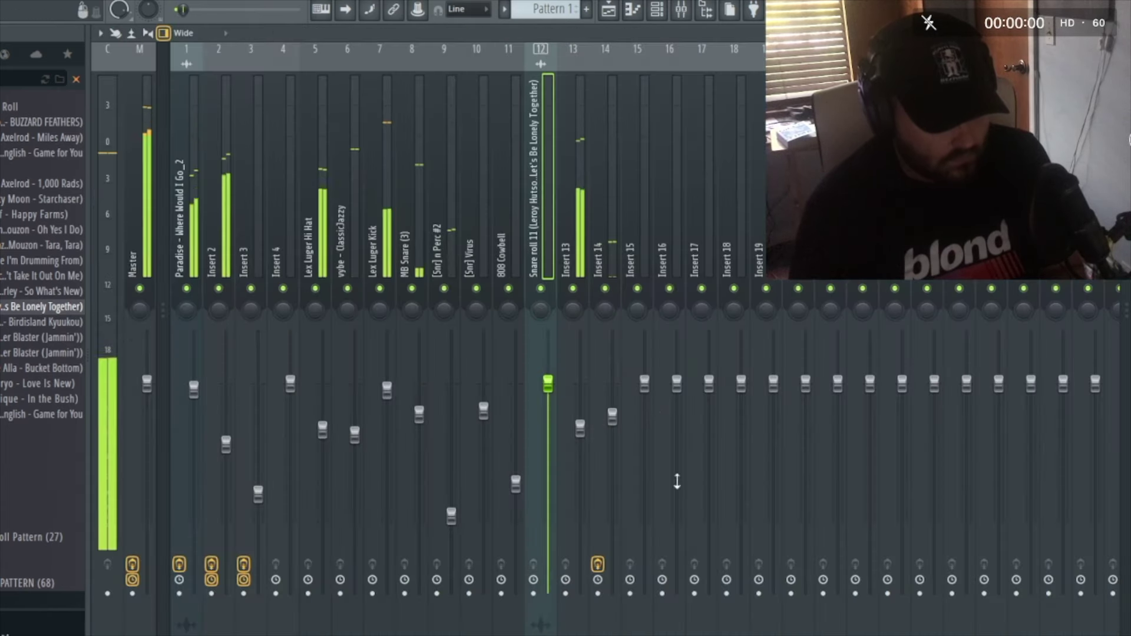
{"action": "left_click_drag", "start_coordinate": [547, 385], "coordinate": [547, 497]}
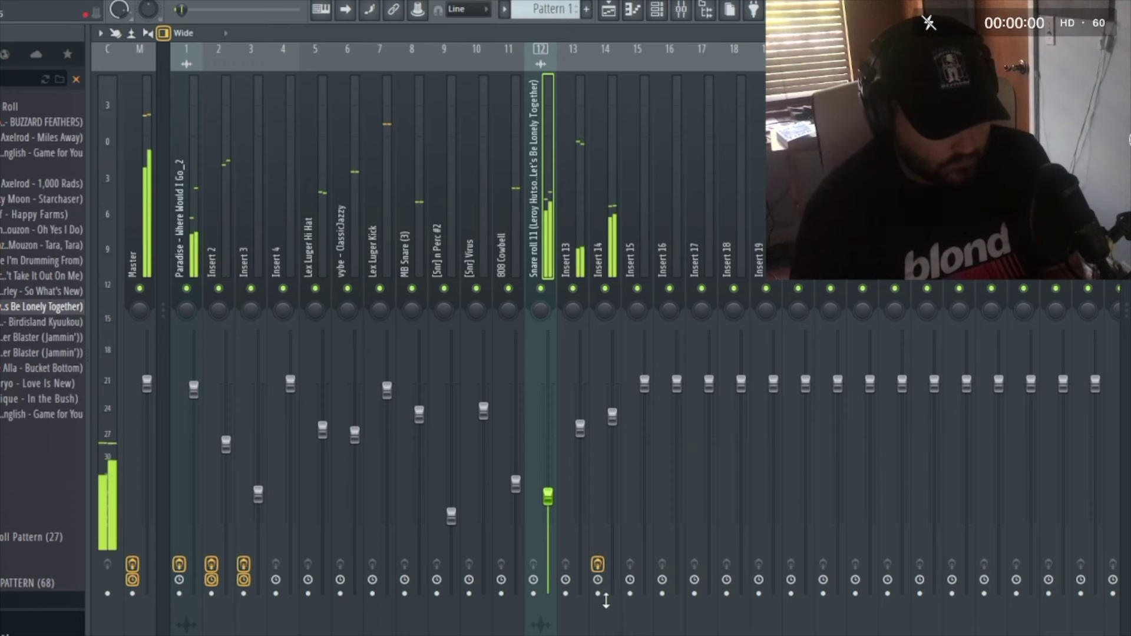
{"action": "left_click_drag", "start_coordinate": [548, 496], "coordinate": [545, 566]}
Place two consecutive snare roll clips on Track 6 directly before bar 41 and audition the transition
{"action": "key", "text": "F5"}
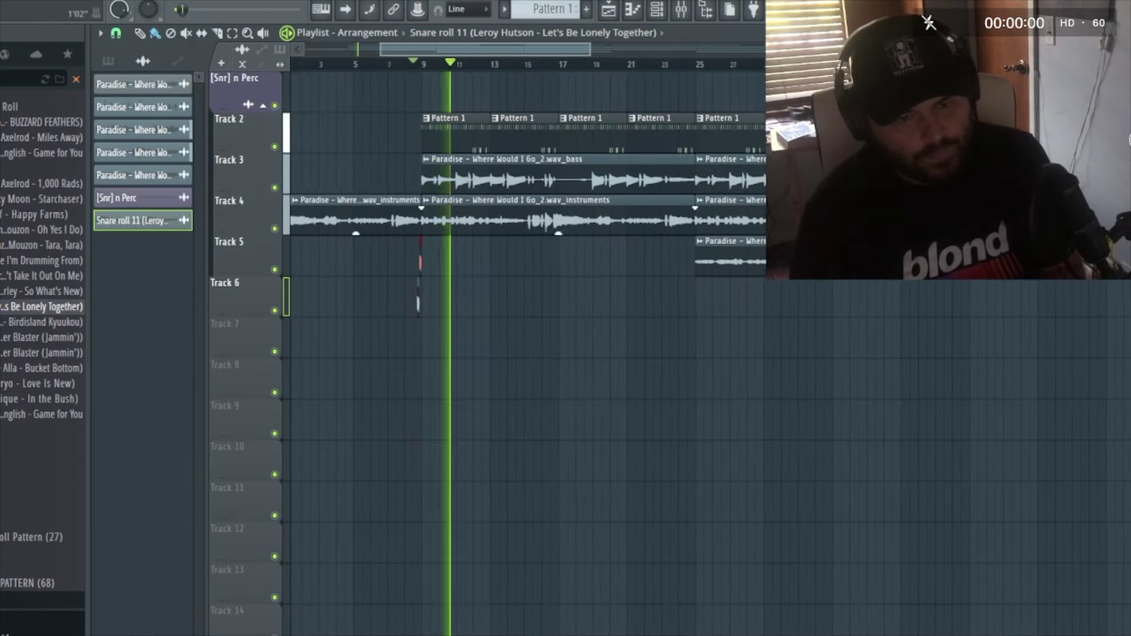
{"action": "scroll", "coordinate": [974, 346], "scroll_direction": "up", "scroll_amount": 5}
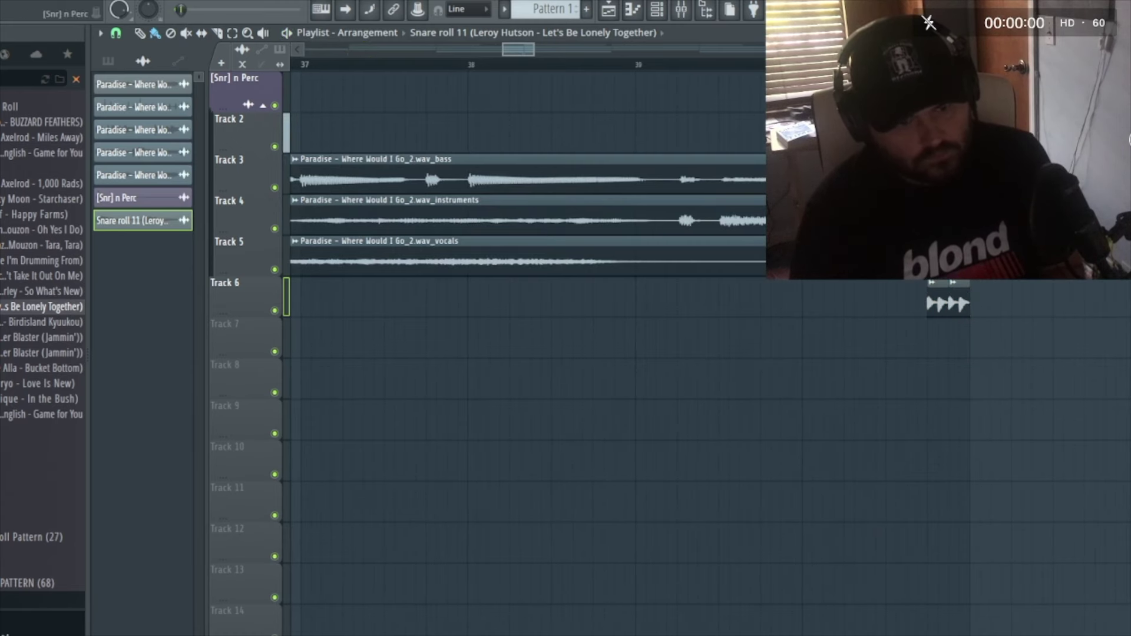
{"action": "left_click", "coordinate": [876, 64]}
{"action": "key", "text": "space"}
{"action": "scroll", "coordinate": [888, 64], "scroll_direction": "down", "scroll_amount": 5}
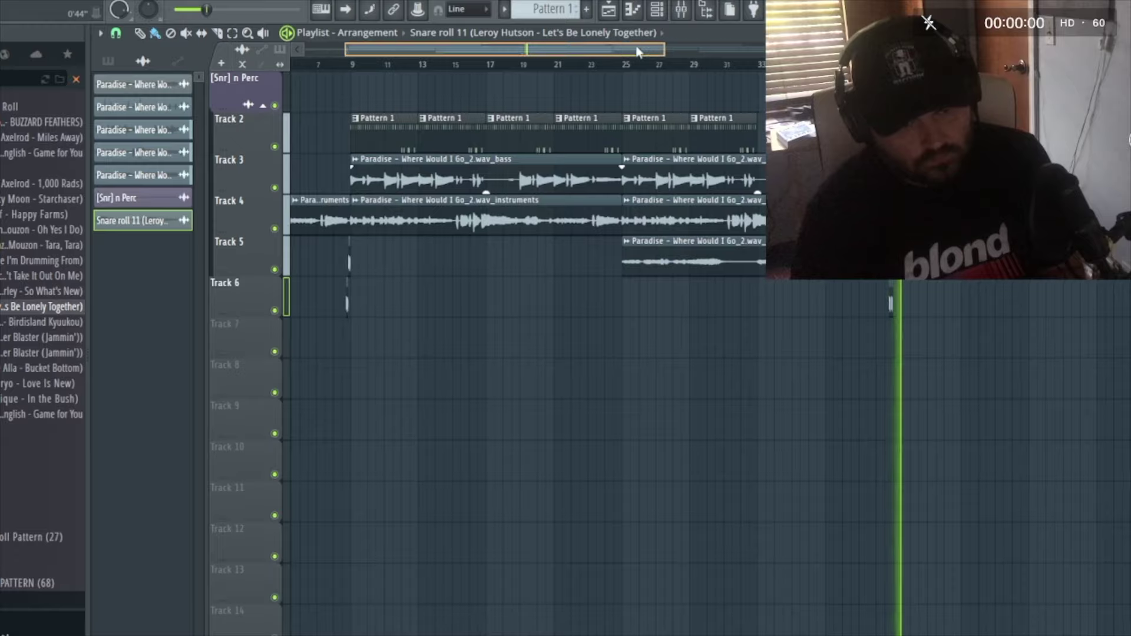
Place snare roll clips on Track 6 and Track 7 directly before bar 57 in the playlist
{"action": "scroll", "coordinate": [638, 52], "scroll_direction": "up", "scroll_amount": 5}
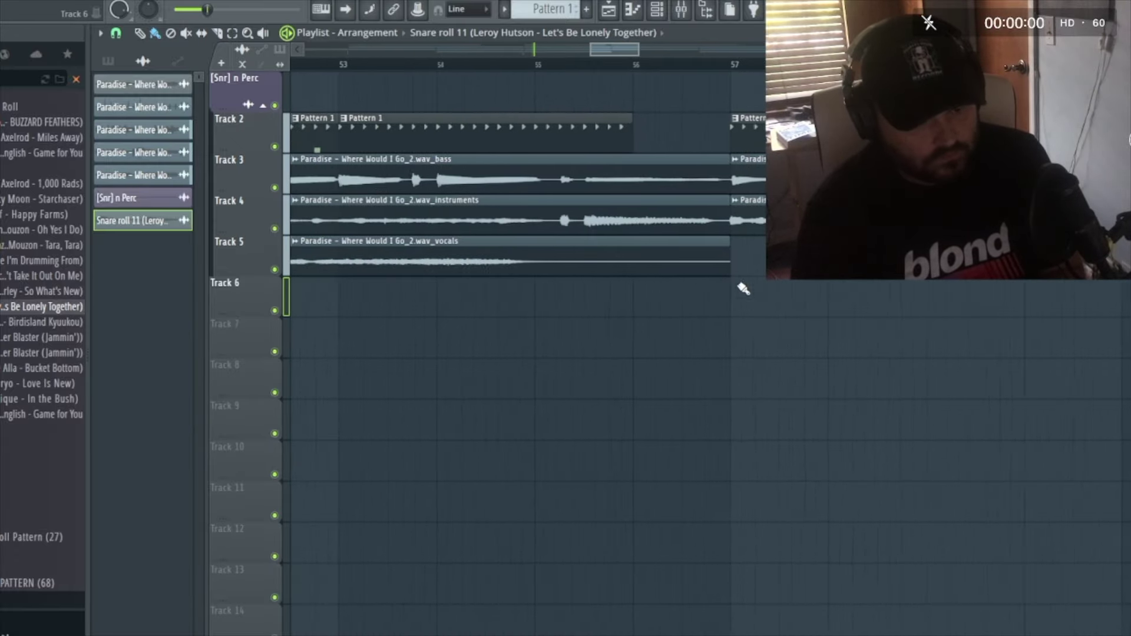
{"action": "scroll", "coordinate": [731, 294], "scroll_direction": "up", "scroll_amount": 1}
{"action": "left_click", "coordinate": [717, 302]}
Place pairs of snare roll clips on Track 6 directly before bar 89 and directly before bar 105
{"action": "scroll", "coordinate": [729, 345], "scroll_direction": "down", "scroll_amount": 6}
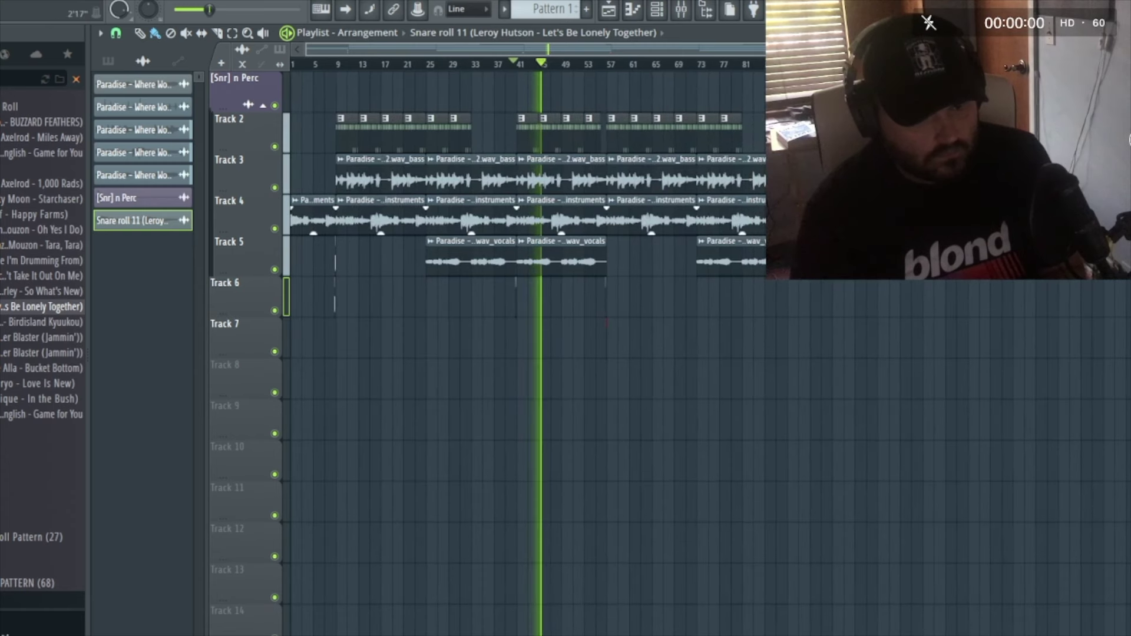
{"action": "scroll", "coordinate": [779, 293], "scroll_direction": "up", "scroll_amount": 5}
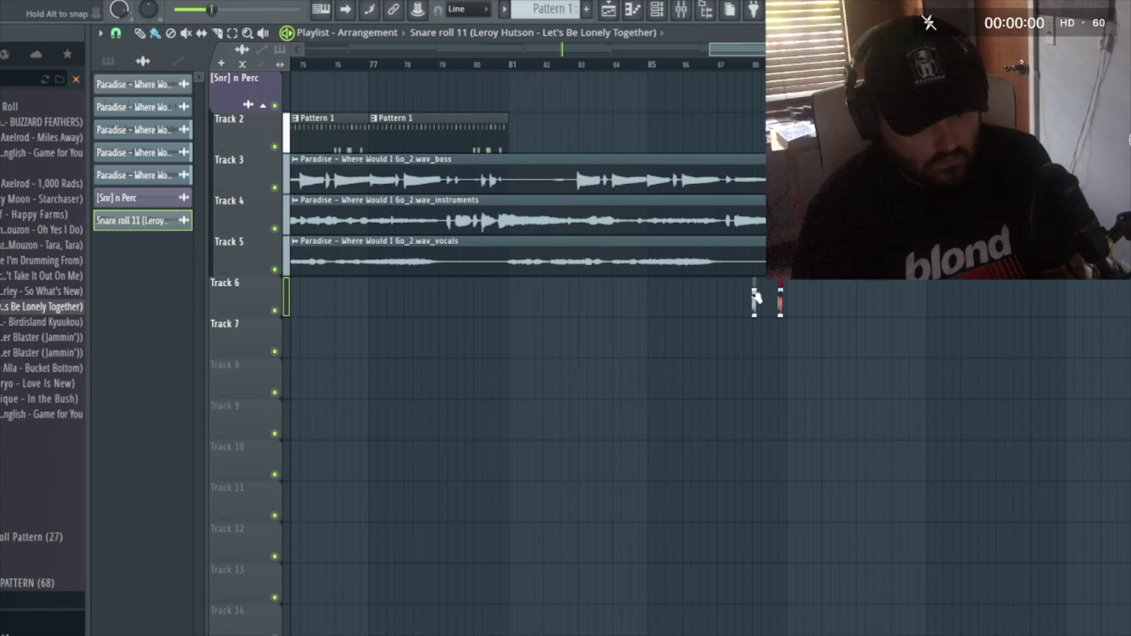
{"action": "scroll", "coordinate": [755, 304], "scroll_direction": "up", "scroll_amount": 3}
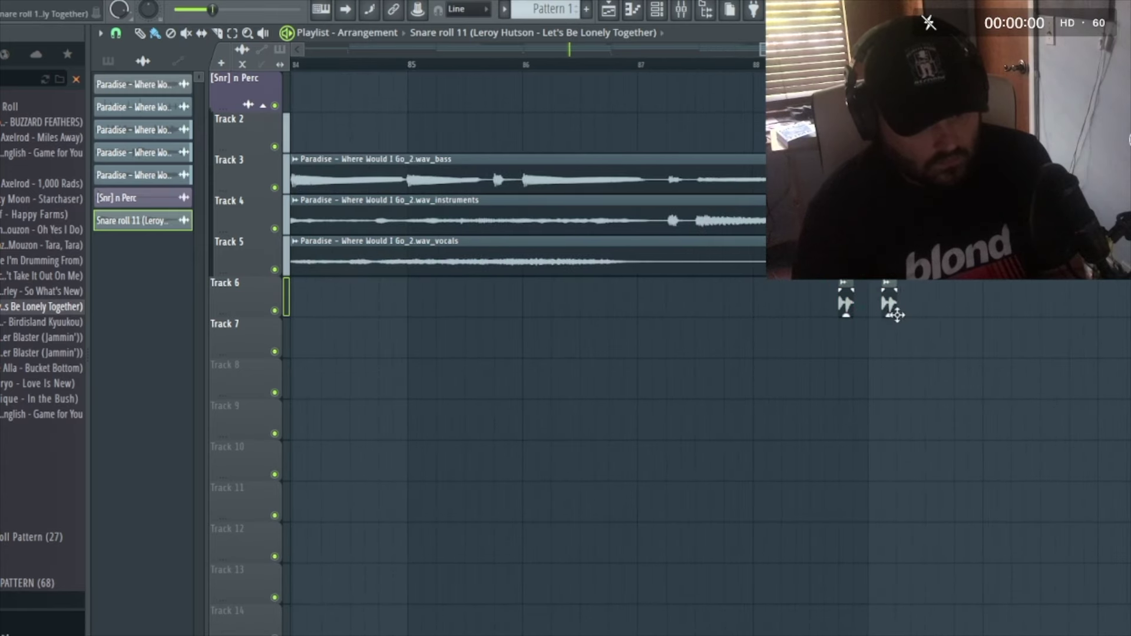
{"action": "scroll", "coordinate": [850, 177], "scroll_direction": "down", "scroll_amount": 6}
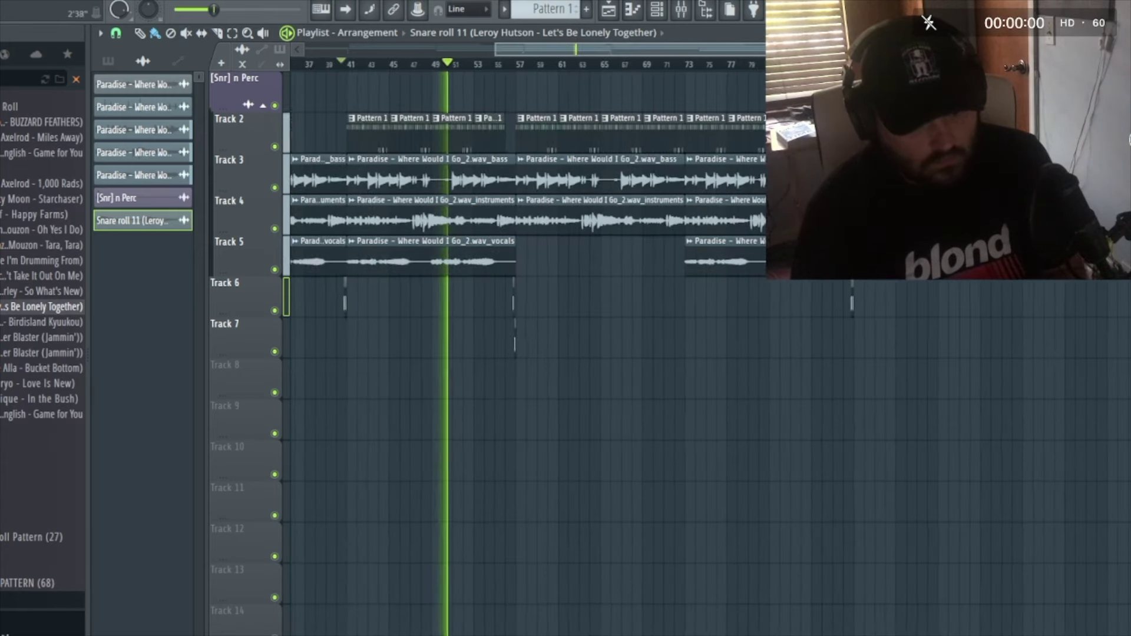
{"action": "scroll", "coordinate": [995, 135], "scroll_direction": "up", "scroll_amount": 6}
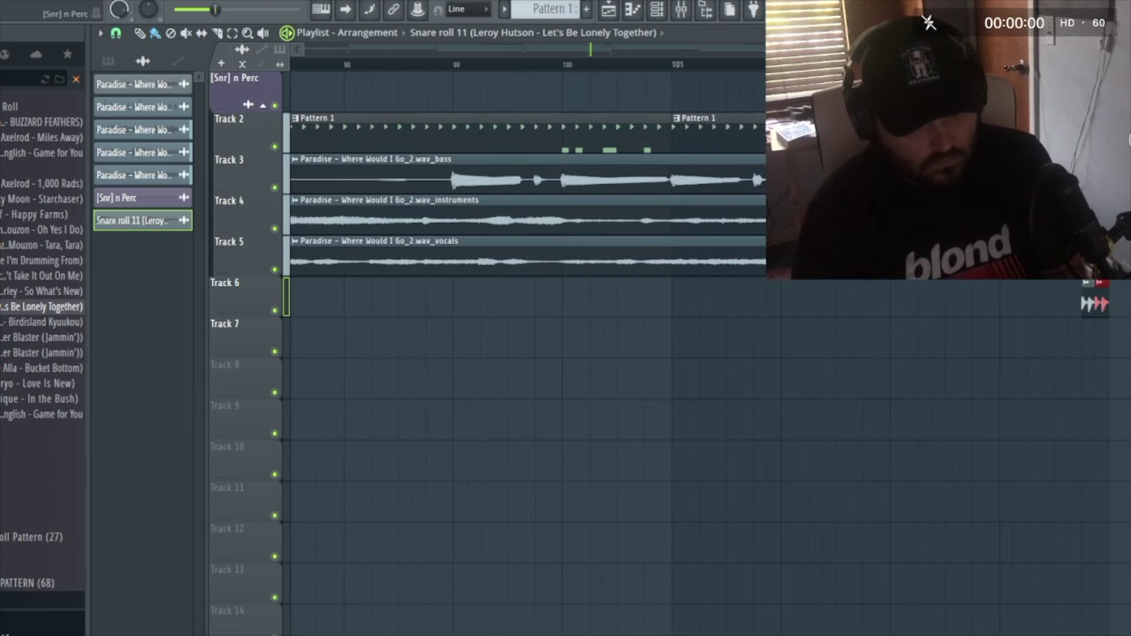
Place staggered snare roll clips on Track 6 and Track 7 directly before bar 137 and bar 153
{"action": "scroll", "coordinate": [1075, 63], "scroll_direction": "down", "scroll_amount": 7}
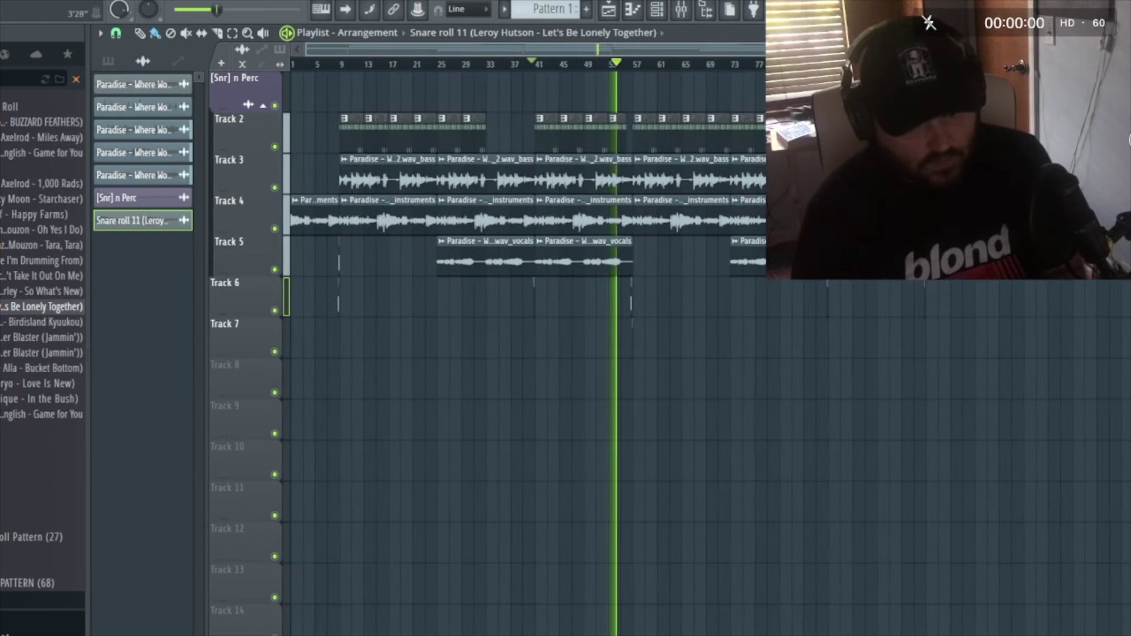
{"action": "scroll", "coordinate": [1116, 294], "scroll_direction": "up", "scroll_amount": 7}
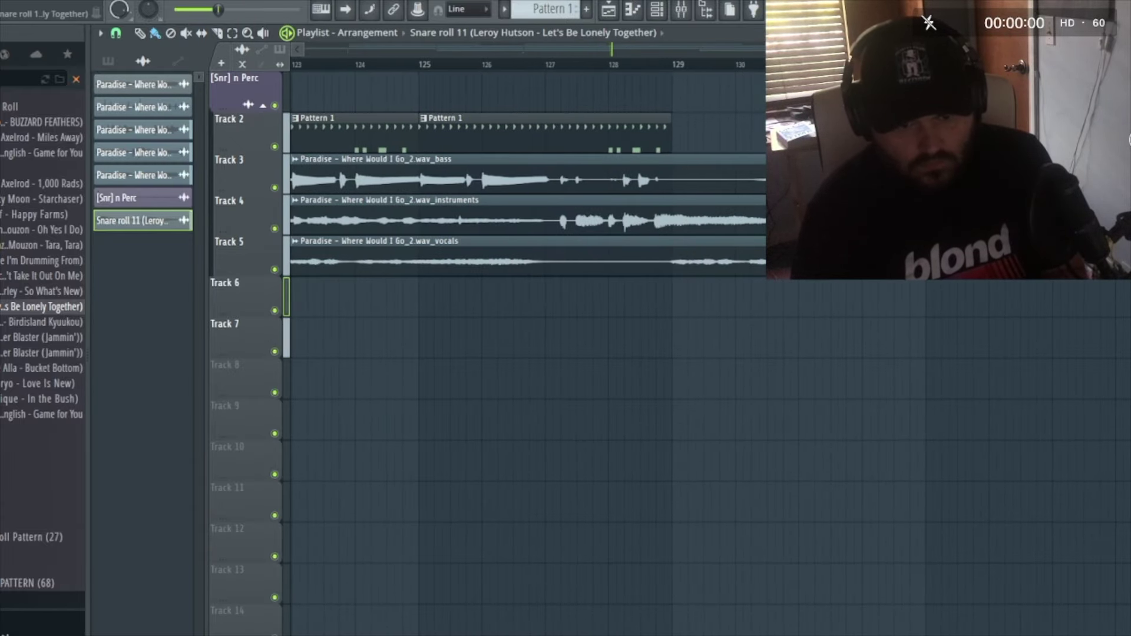
{"action": "scroll", "coordinate": [735, 191], "scroll_direction": "right", "scroll_amount": 10}
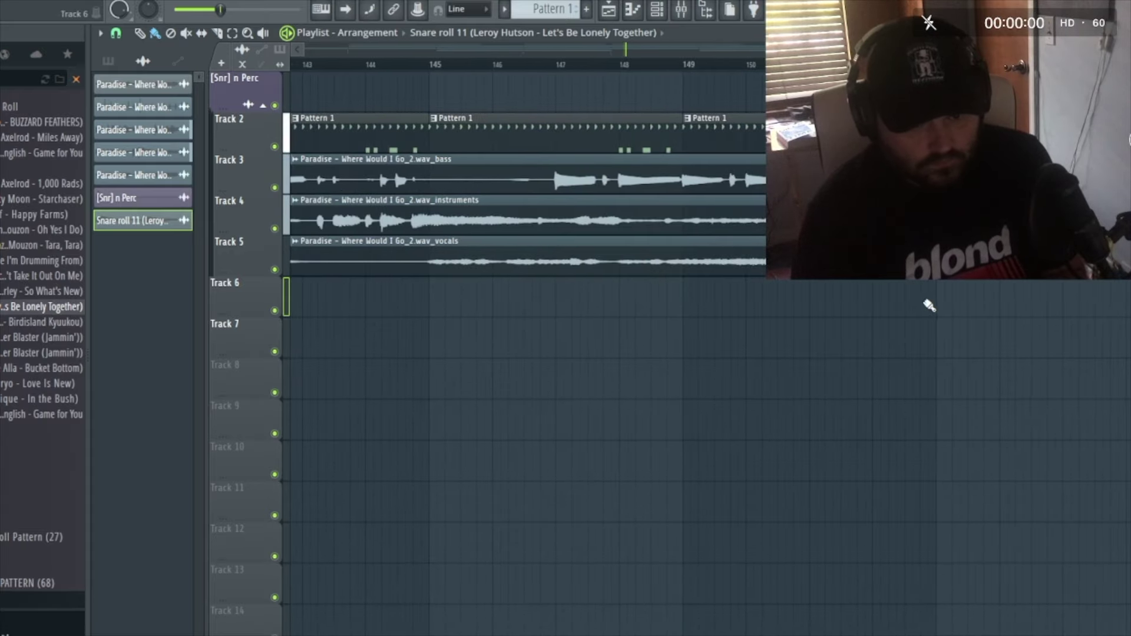
{"action": "scroll", "coordinate": [960, 353], "scroll_direction": "down", "scroll_amount": 8}
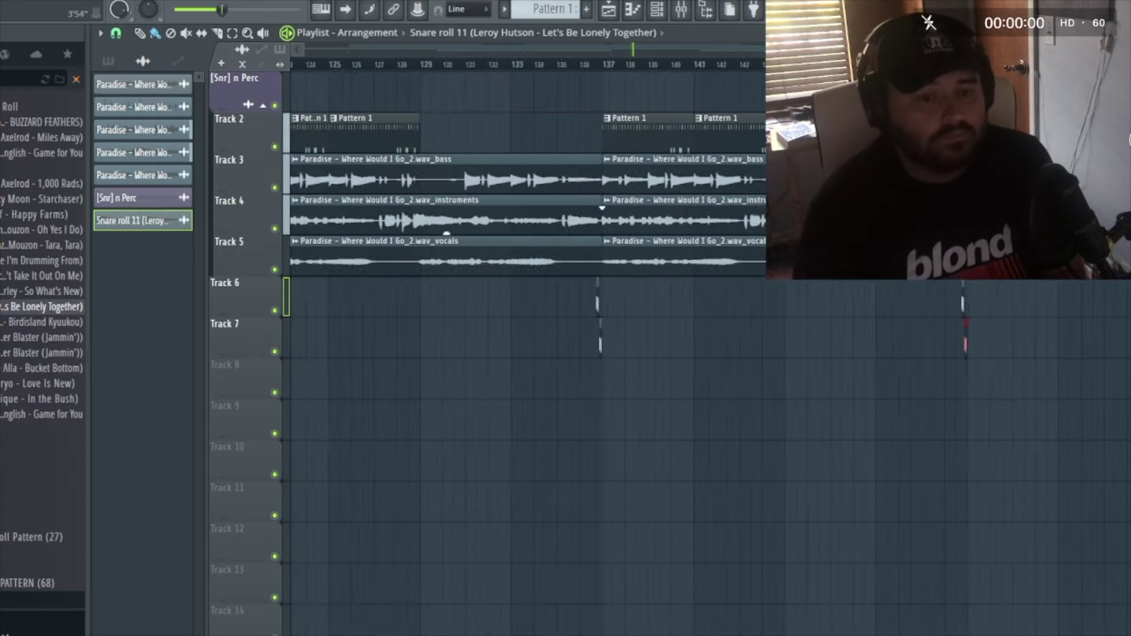